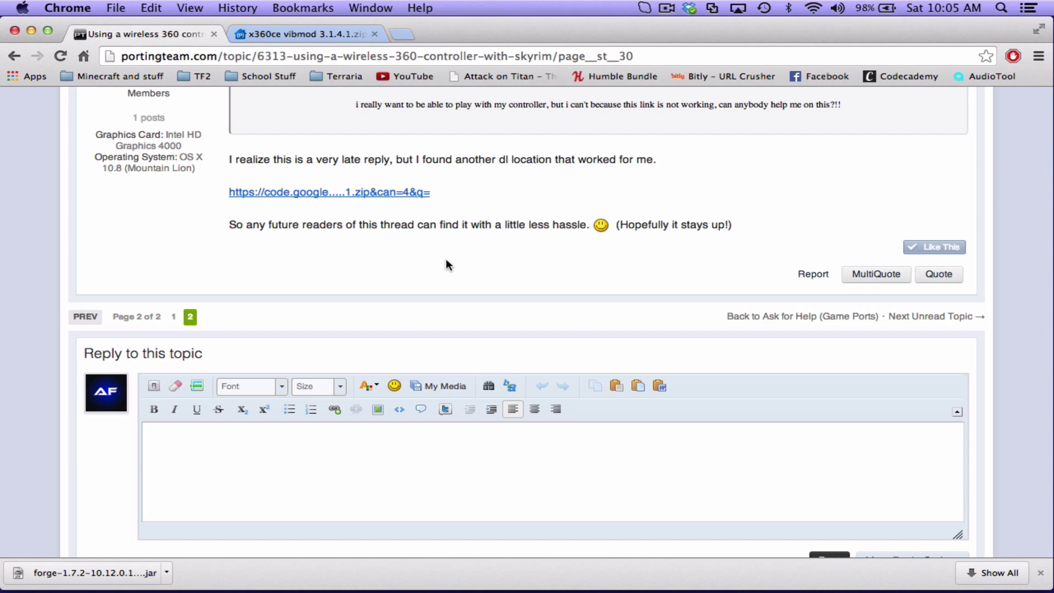
- Scroll through the forum thread to locate the x360ce download
scroll(321, 189, up, 10)
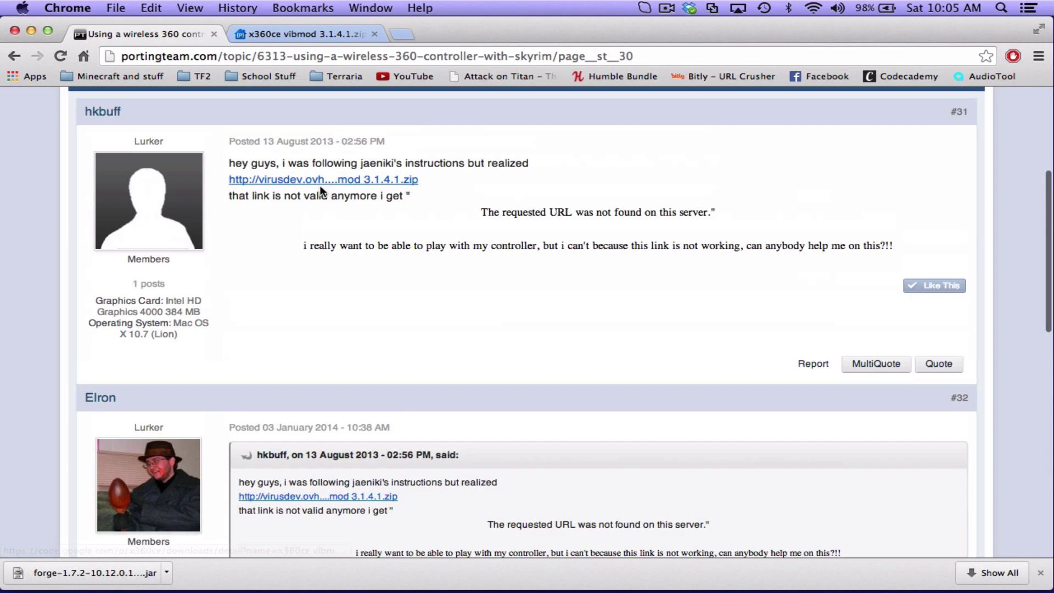
scroll(319, 186, up, 2)
scroll(320, 185, down, 4)
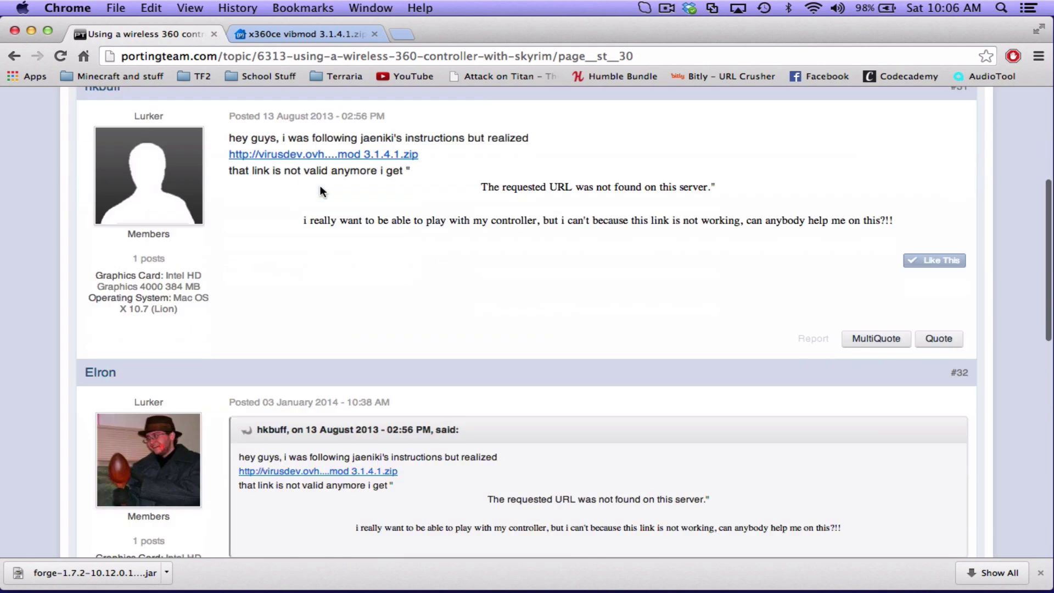
scroll(320, 186, up, 5)
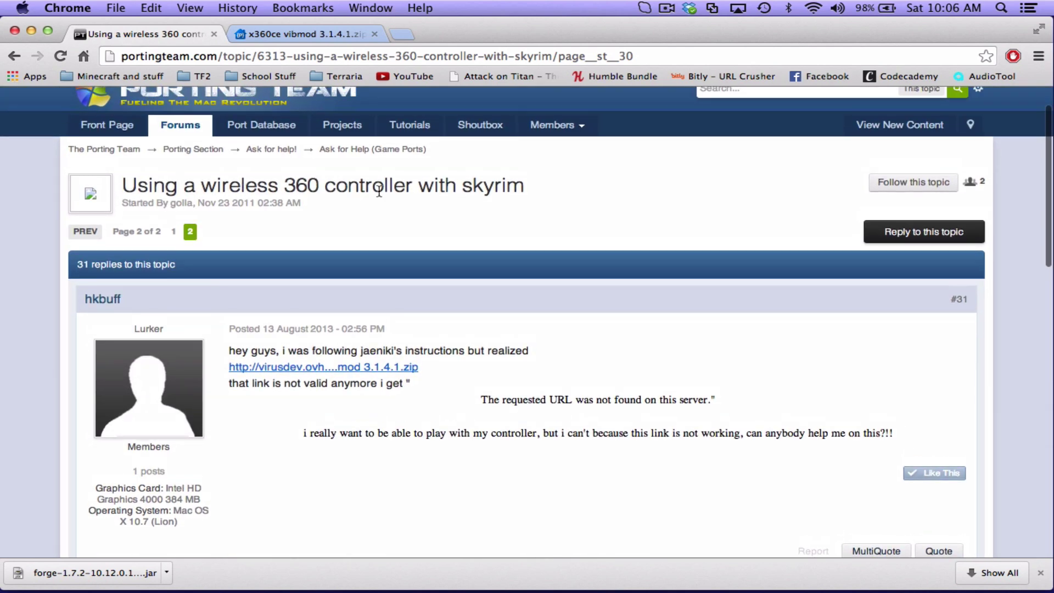
scroll(420, 252, down, 10)
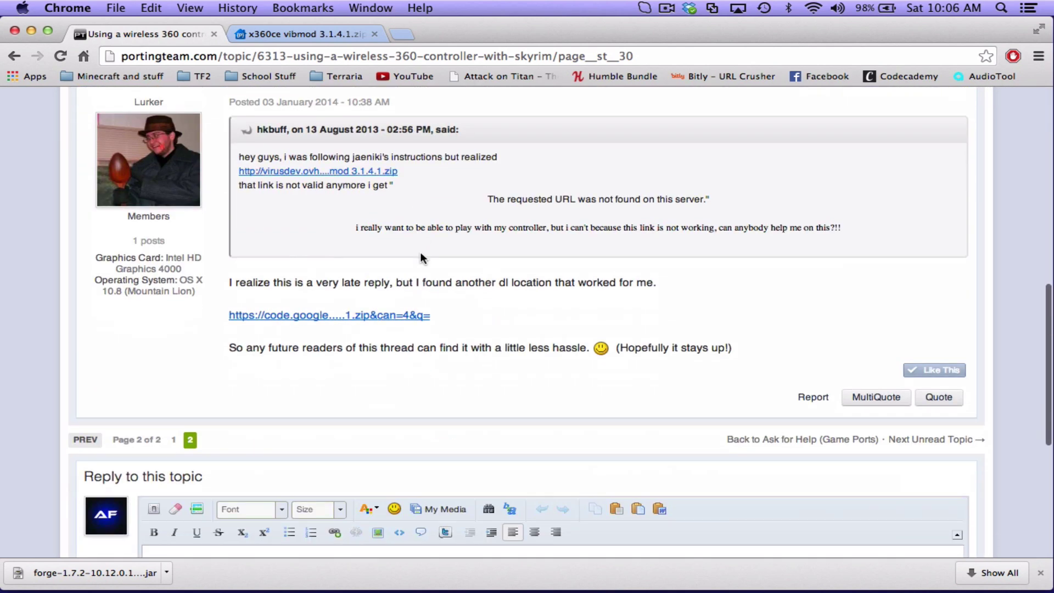
scroll(418, 272, down, 1)
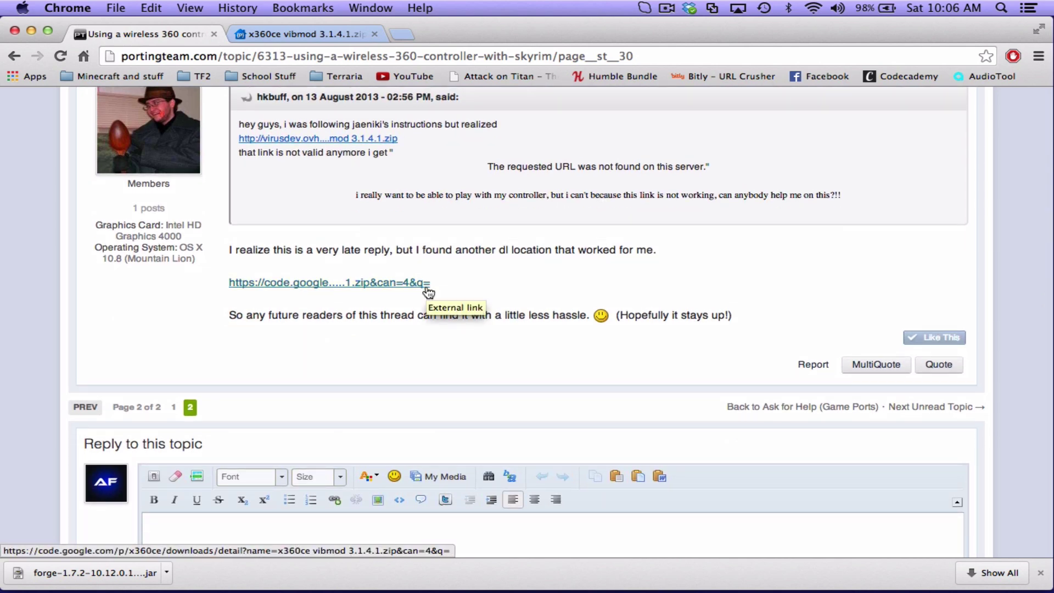
scroll(428, 291, up, 4)
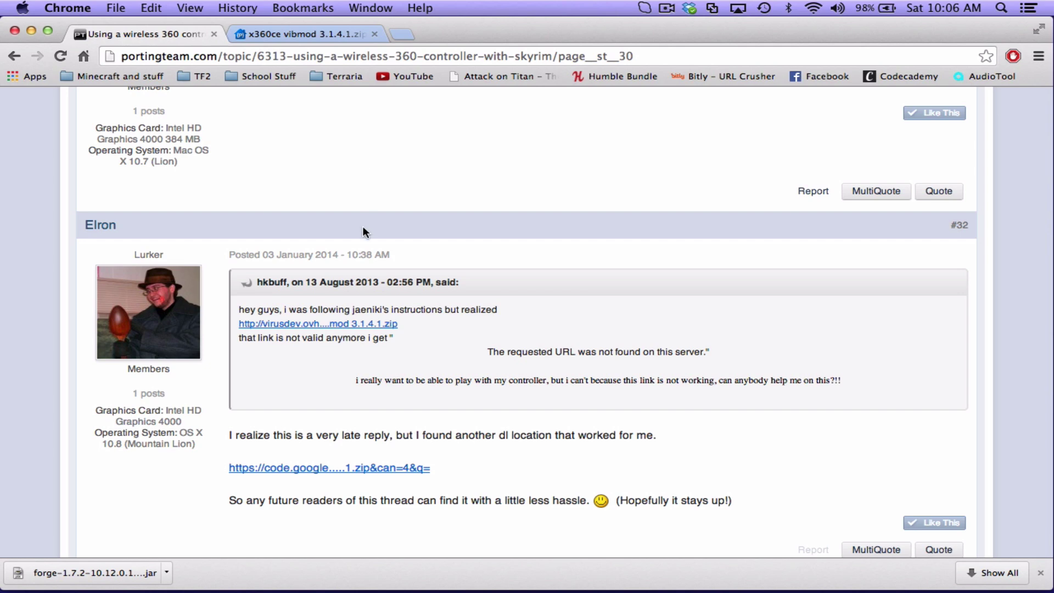
scroll(362, 228, down, 8)
scroll(362, 228, up, 4)
scroll(362, 228, up, 4)
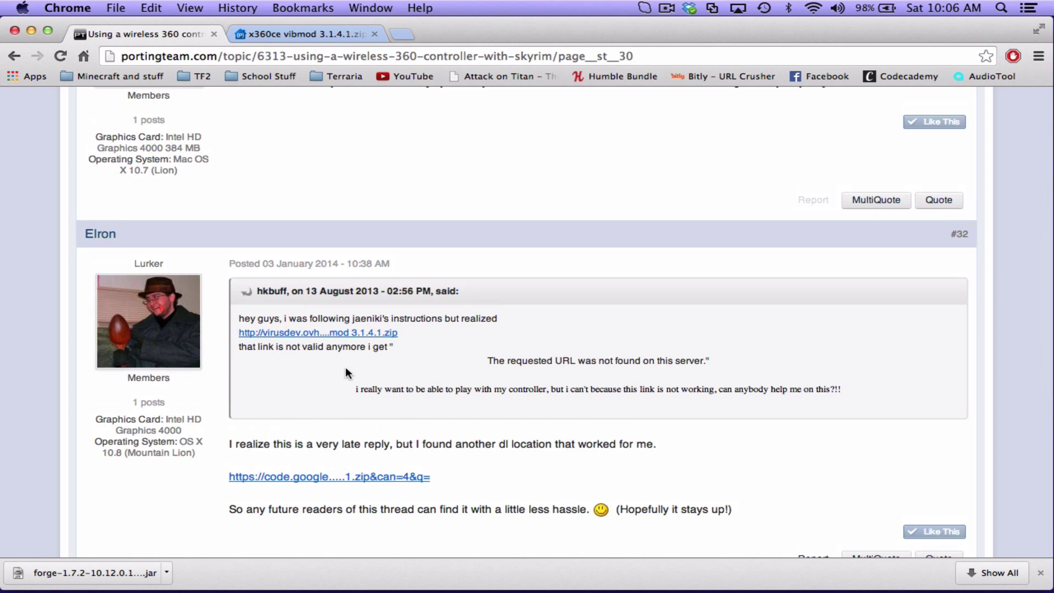
scroll(346, 384, down, 1)
scroll(334, 223, down, 4)
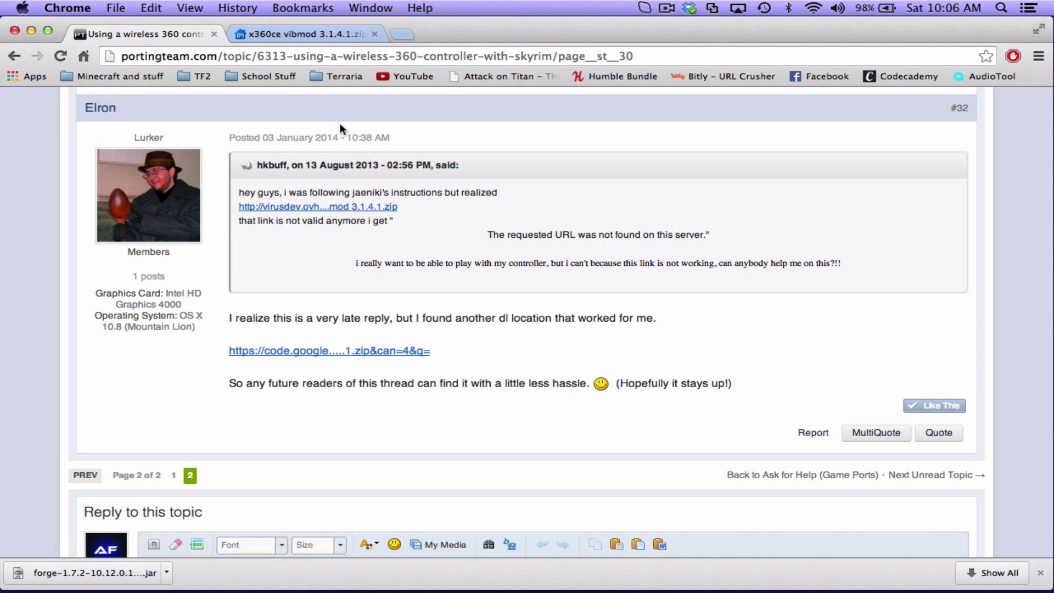
- Download x360ce vibmod 3.1.4.1.zip, accepting the deprecation warning, and close its page
click(280, 34)
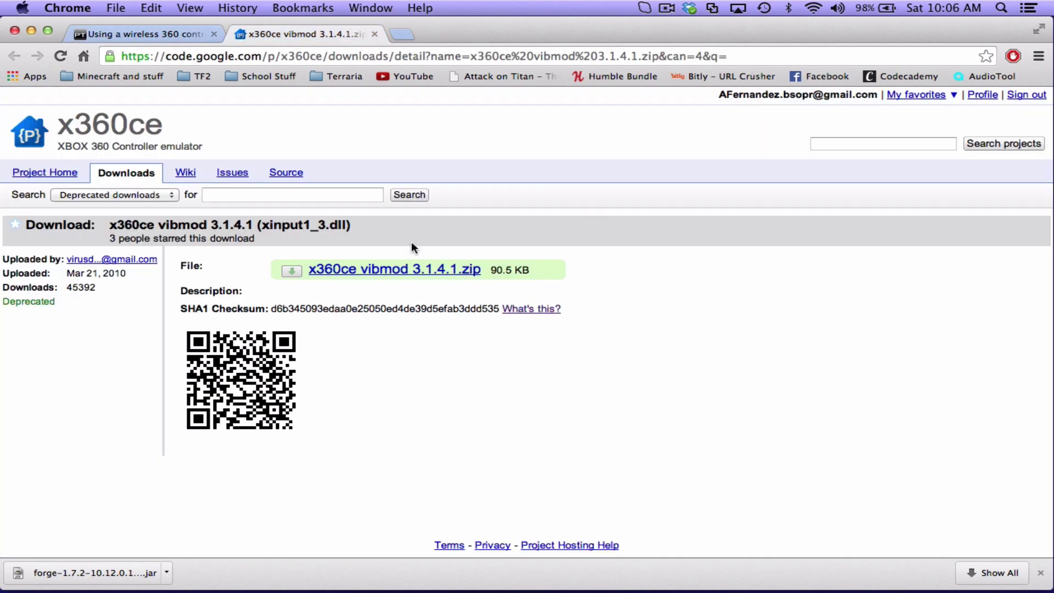
click(362, 273)
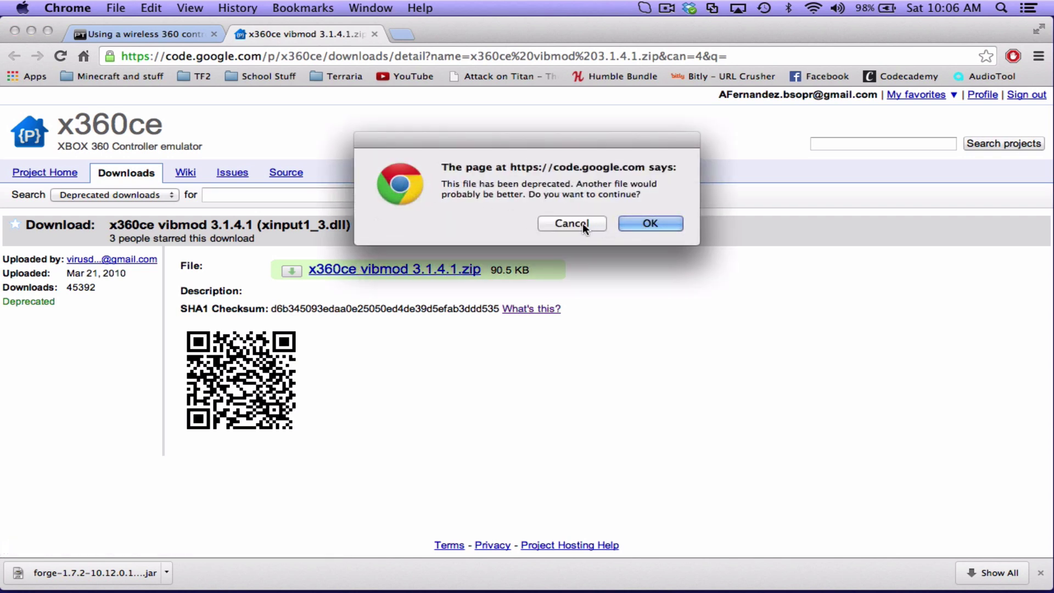
click(678, 224)
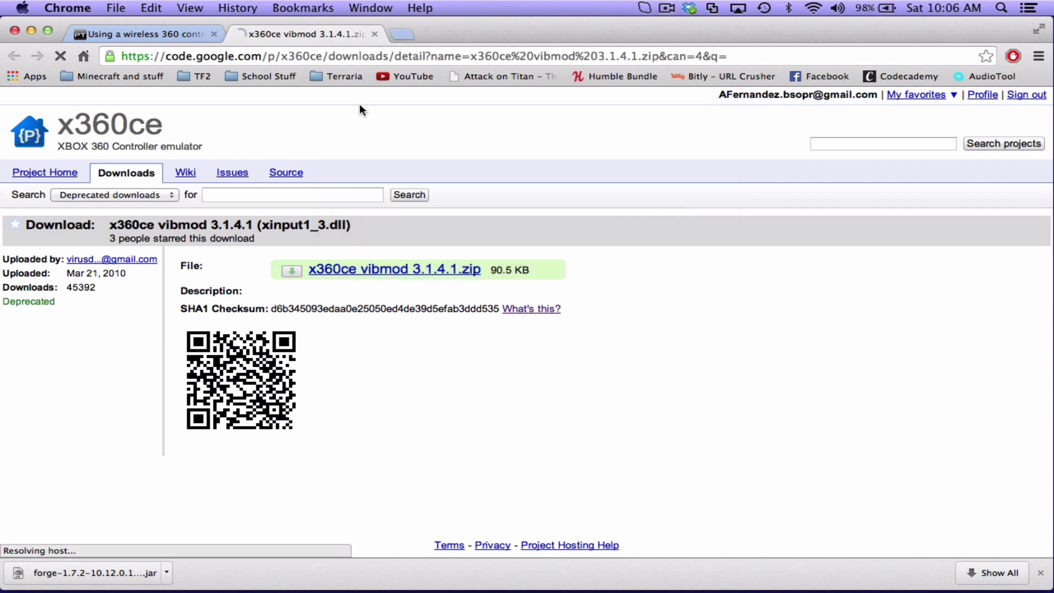
click(374, 34)
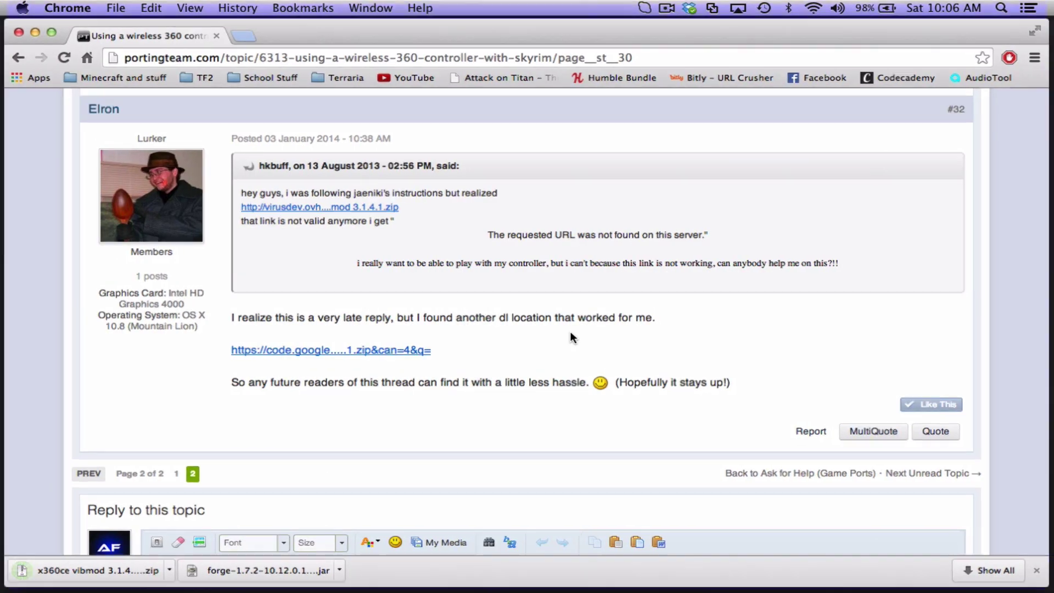
- Reveal the original Skyrim app from its desktop alias and show its package contents
key(ctrl+Up)
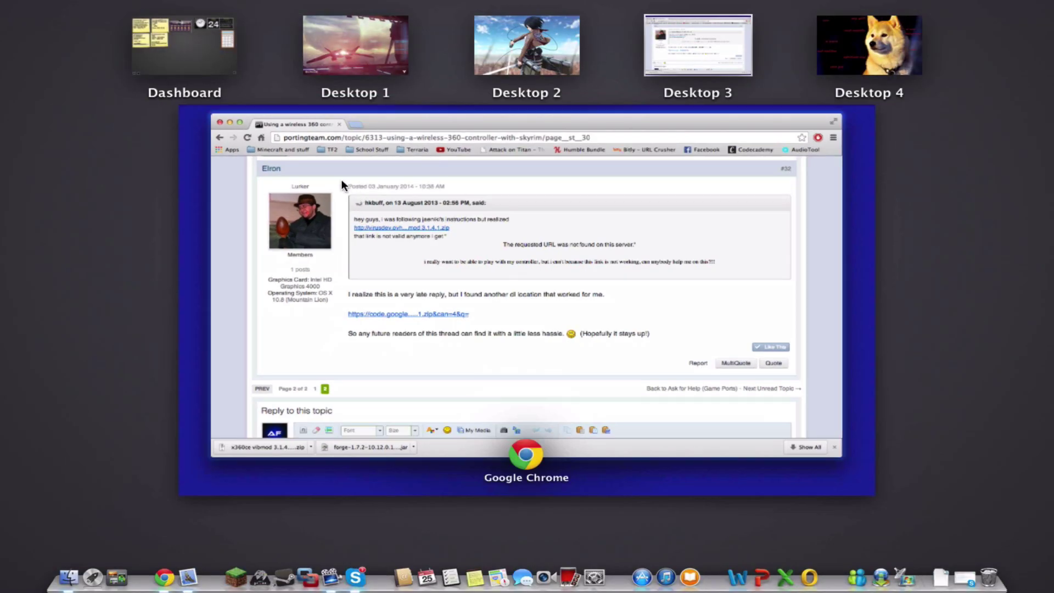
click(342, 182)
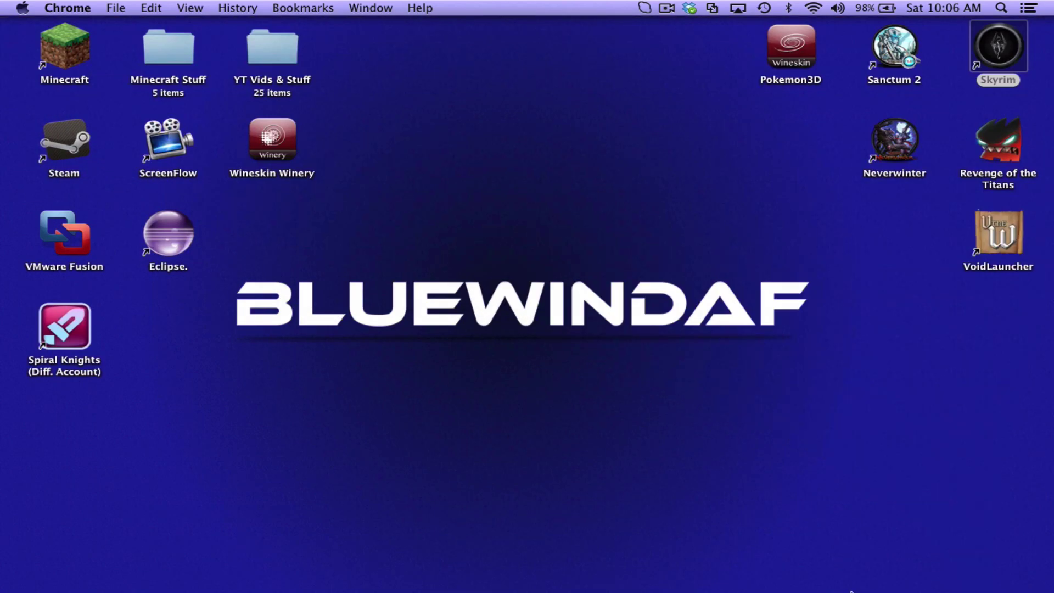
mouse_move(850, 582)
right_click(1005, 53)
click(970, 66)
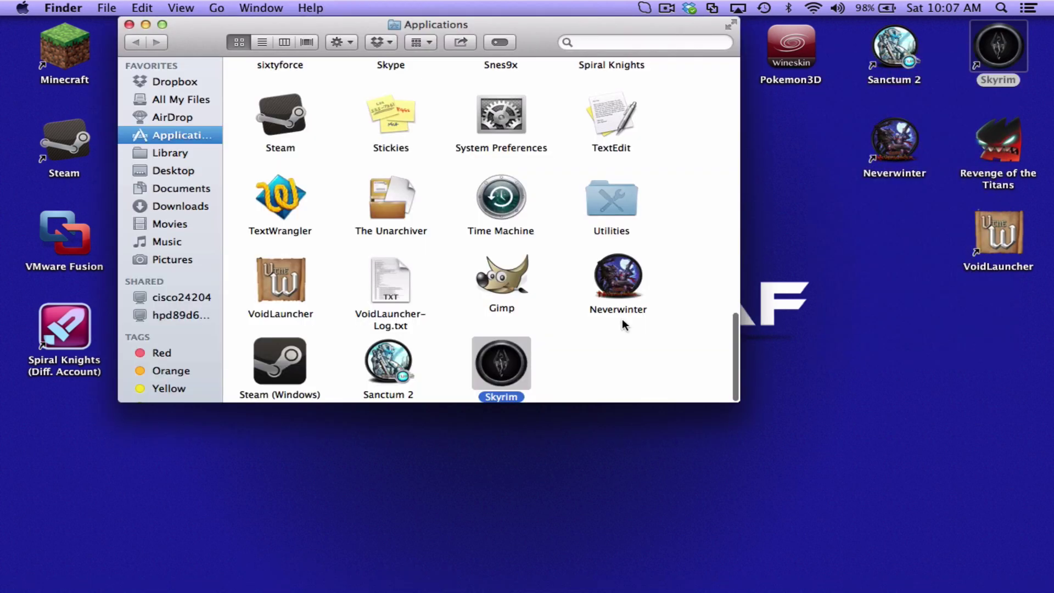
right_click(512, 354)
click(546, 292)
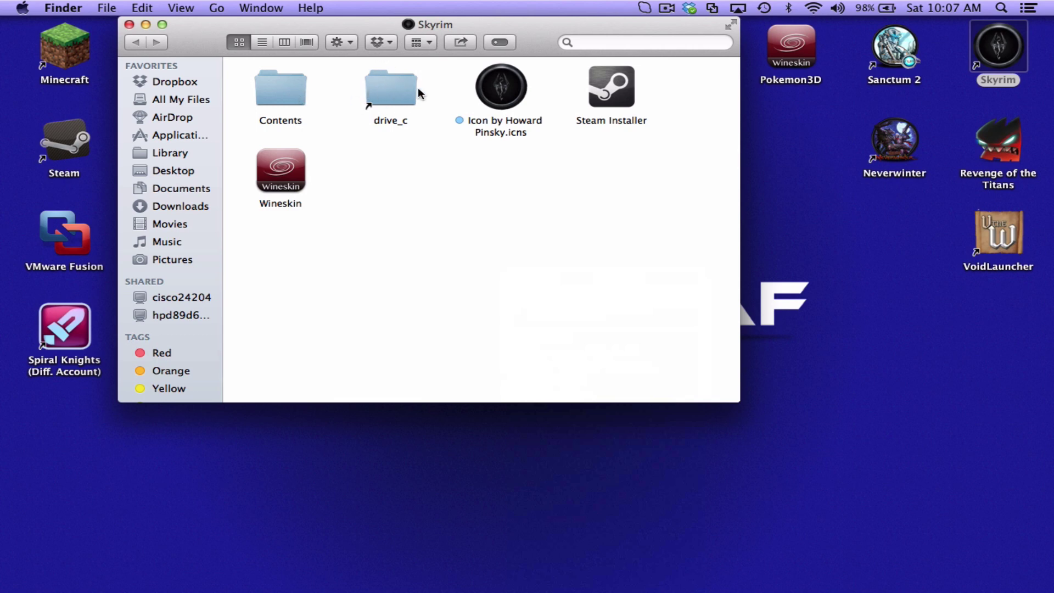
- Go through Contents/Resources/drive_c/Program Files/Steam/SteamApps/common into the Skyrim folder
double_click(280, 90)
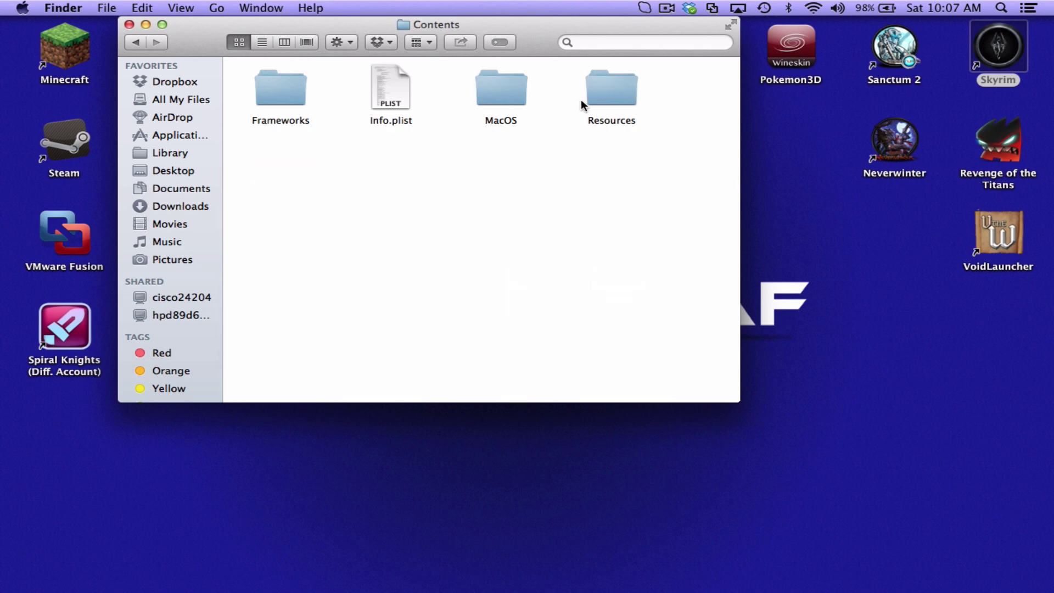
double_click(622, 92)
double_click(508, 95)
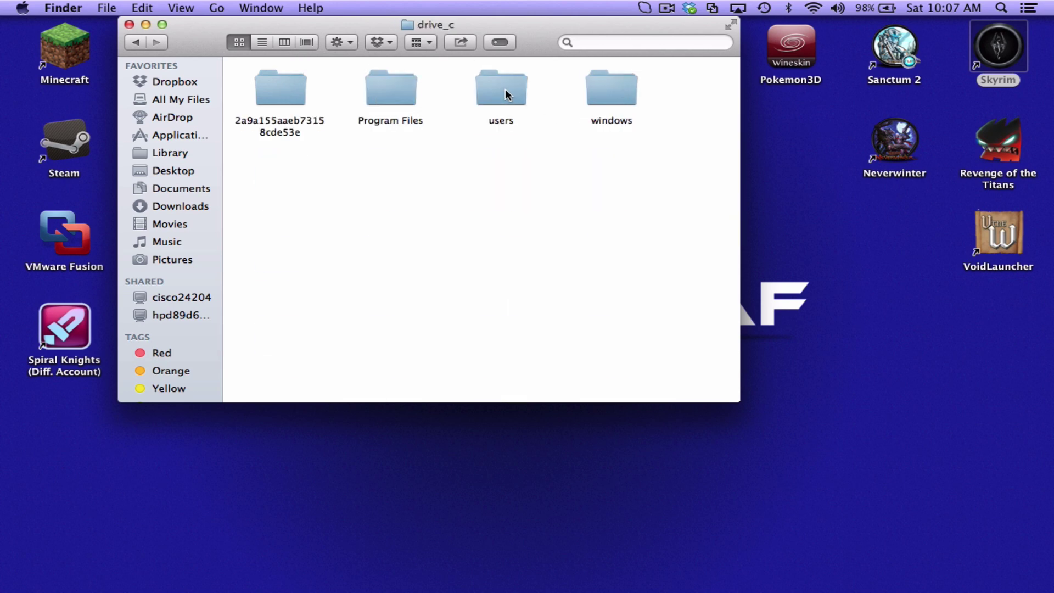
double_click(384, 84)
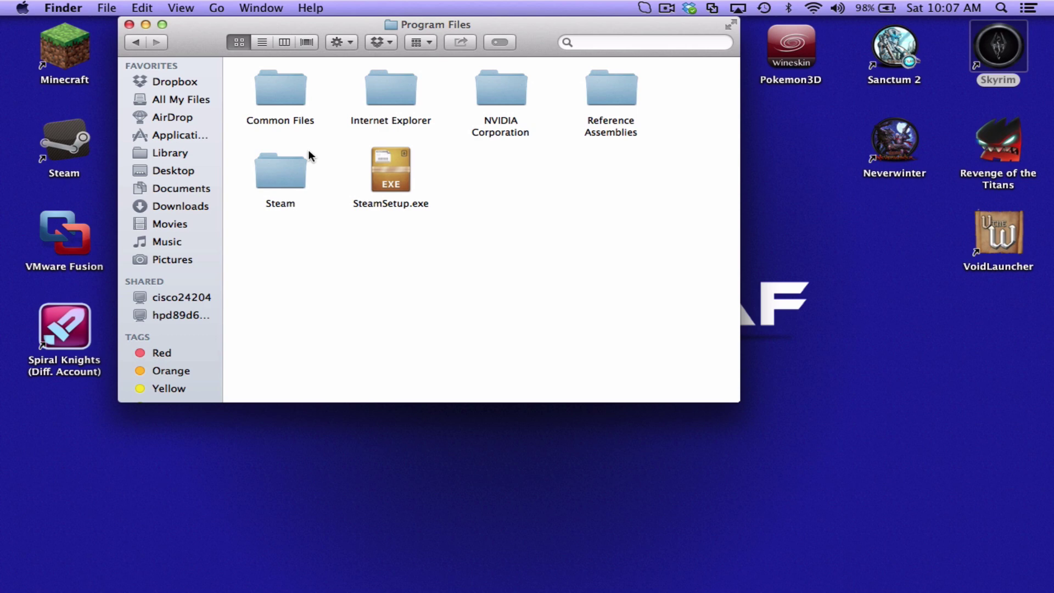
double_click(269, 171)
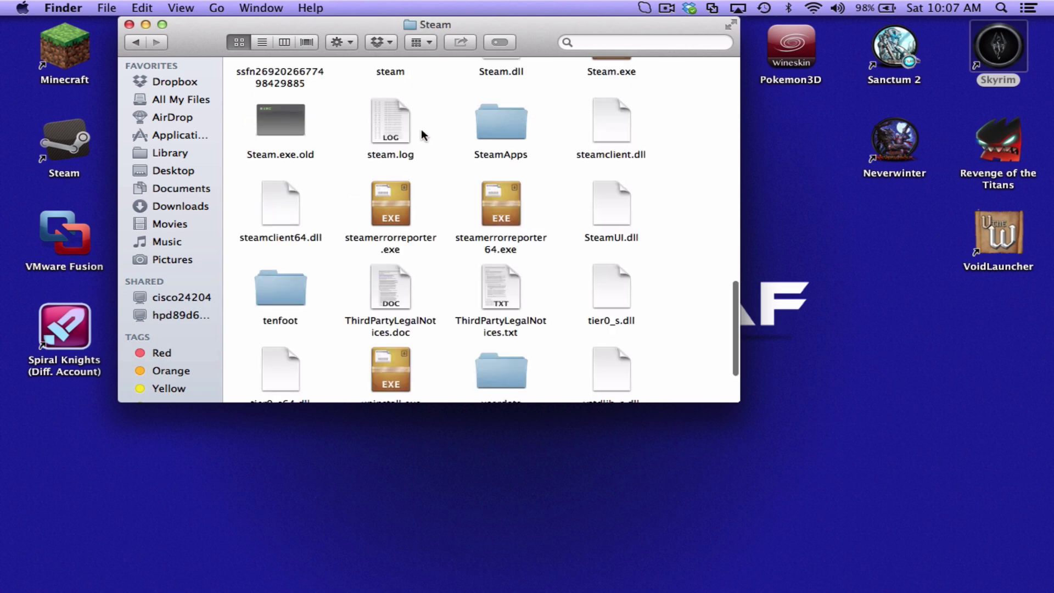
double_click(505, 125)
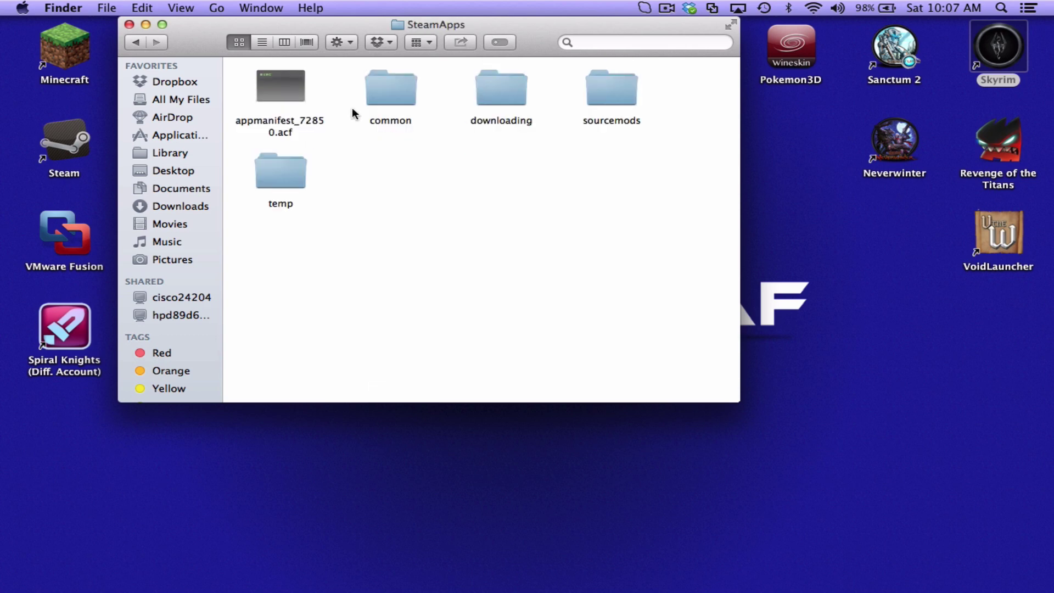
double_click(396, 100)
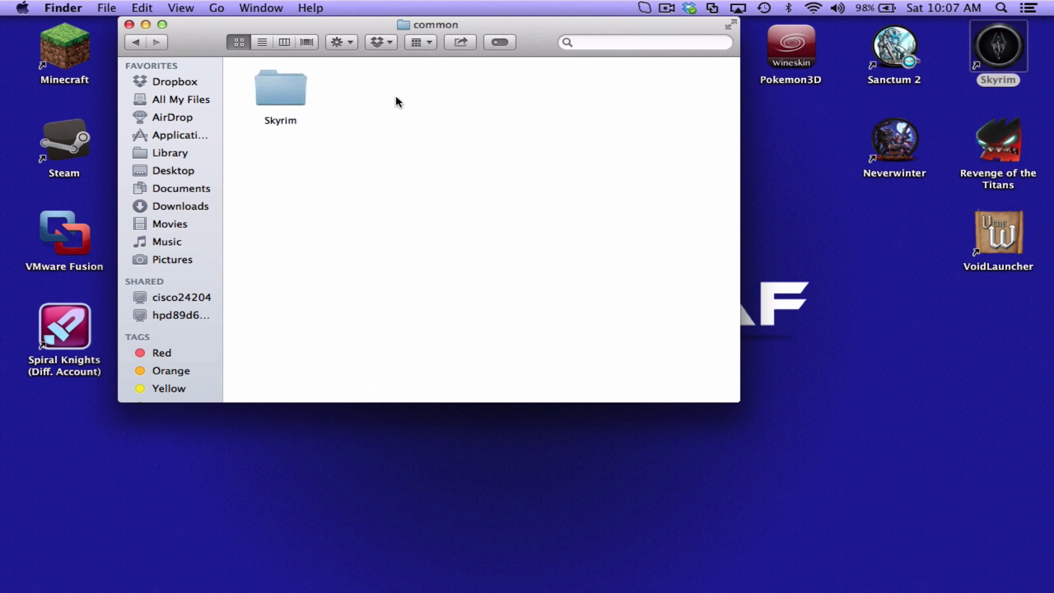
double_click(286, 99)
scroll(388, 216, up, 2)
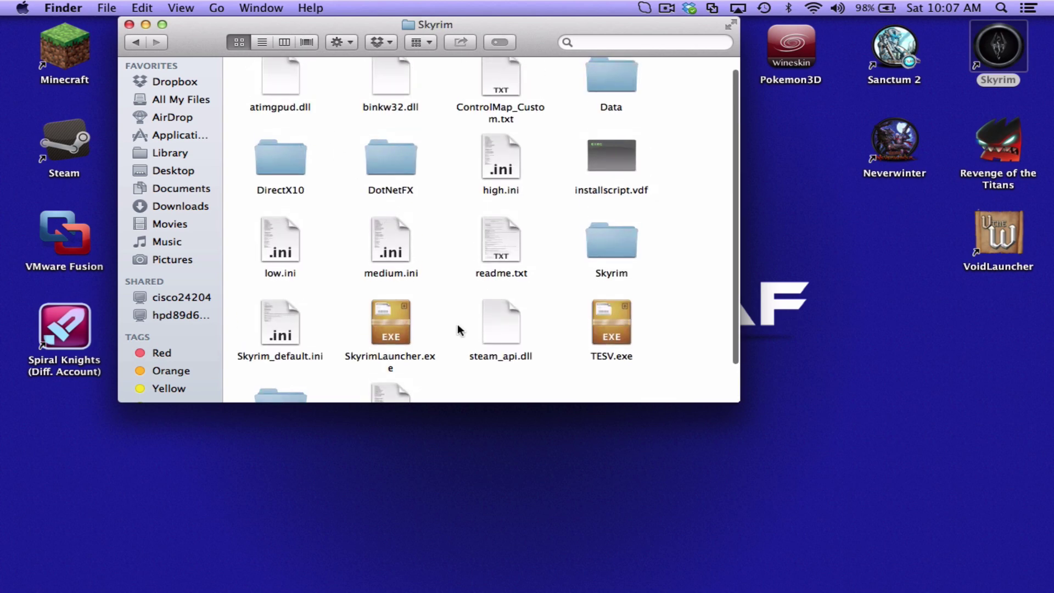
scroll(460, 330, down, 2)
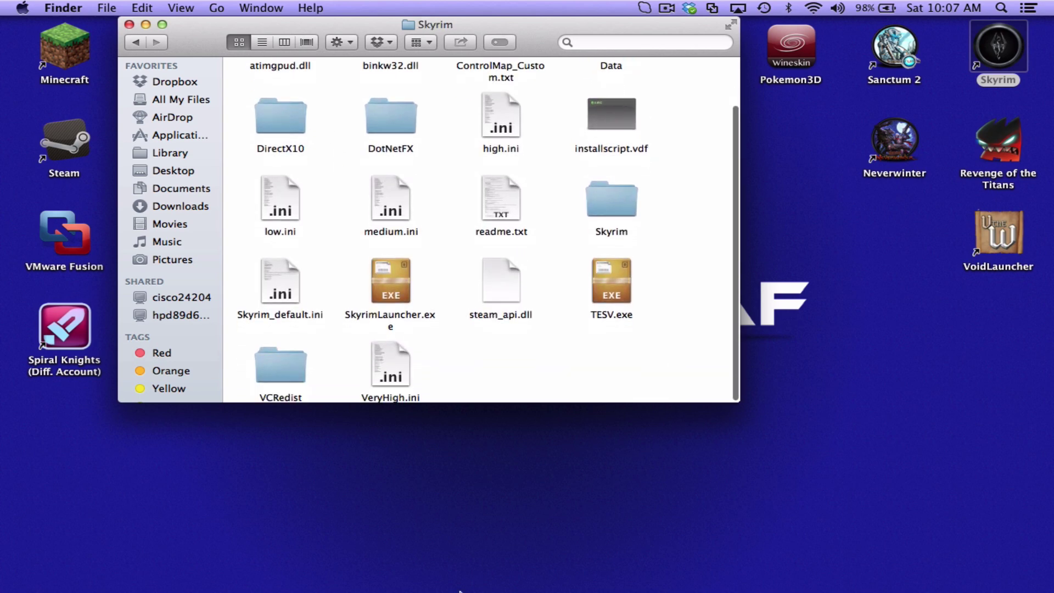
- Open the extracted 'x360ce vibmod 3.1.4.1 2' folder and position it below the Skyrim window
mouse_move(460, 590)
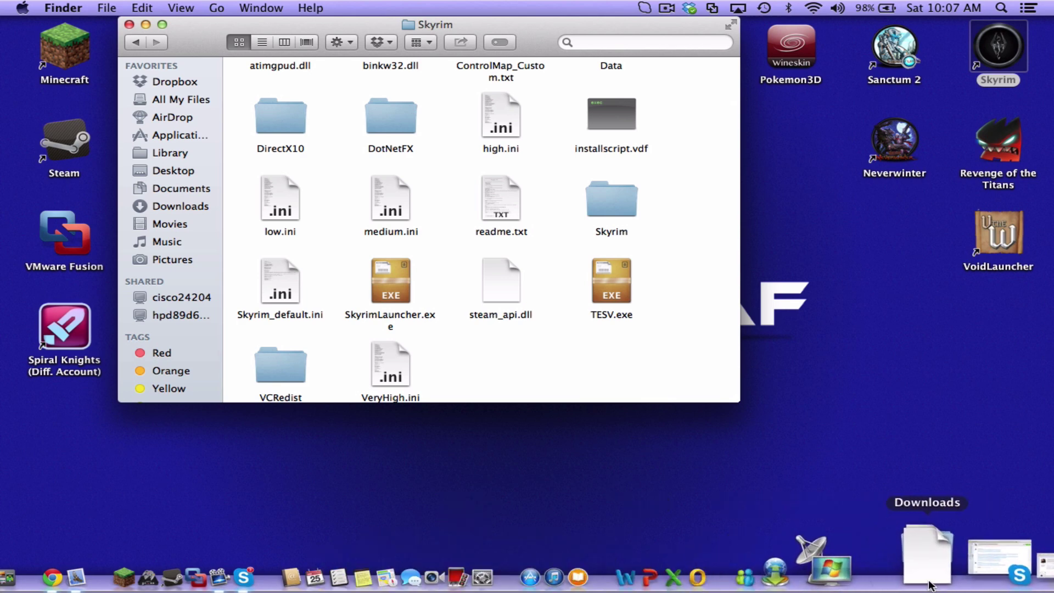
click(929, 584)
click(950, 522)
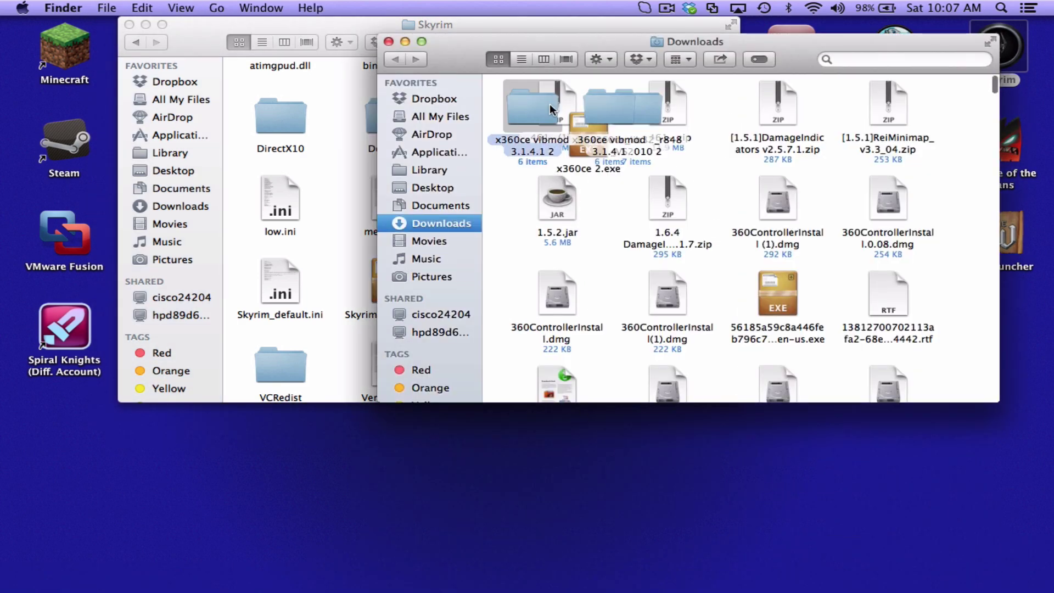
double_click(510, 110)
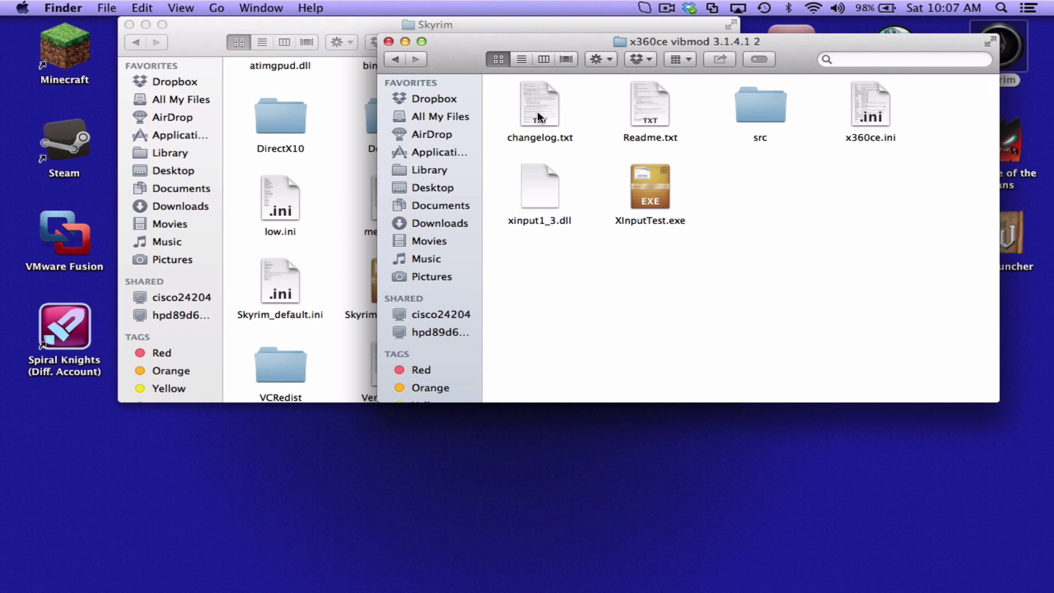
drag(468, 55, 306, 364)
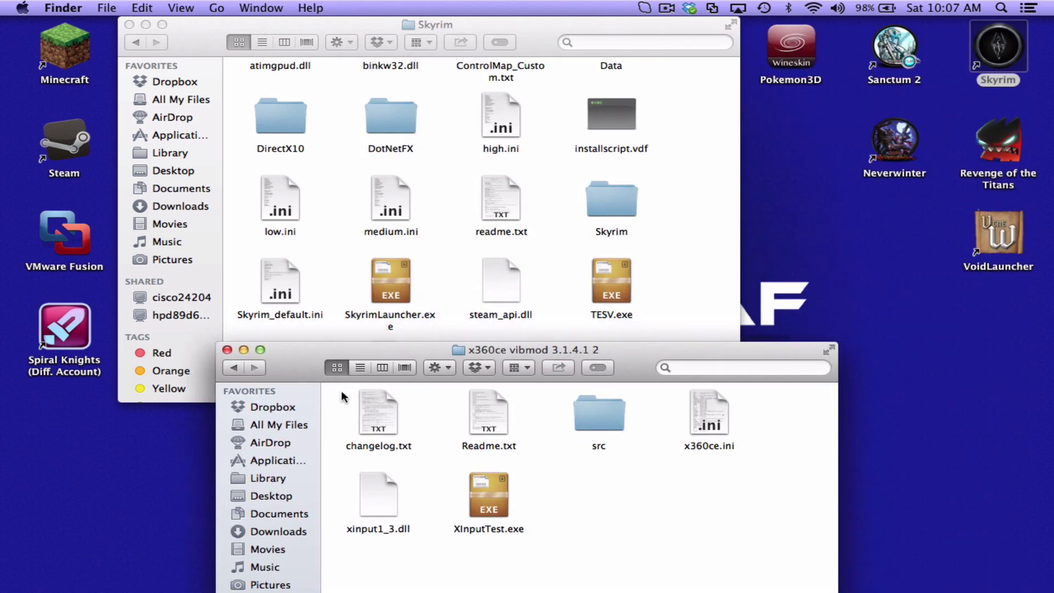
- Copy all six x360ce files into the Skyrim folder, keeping both readme files
drag(347, 406, 818, 545)
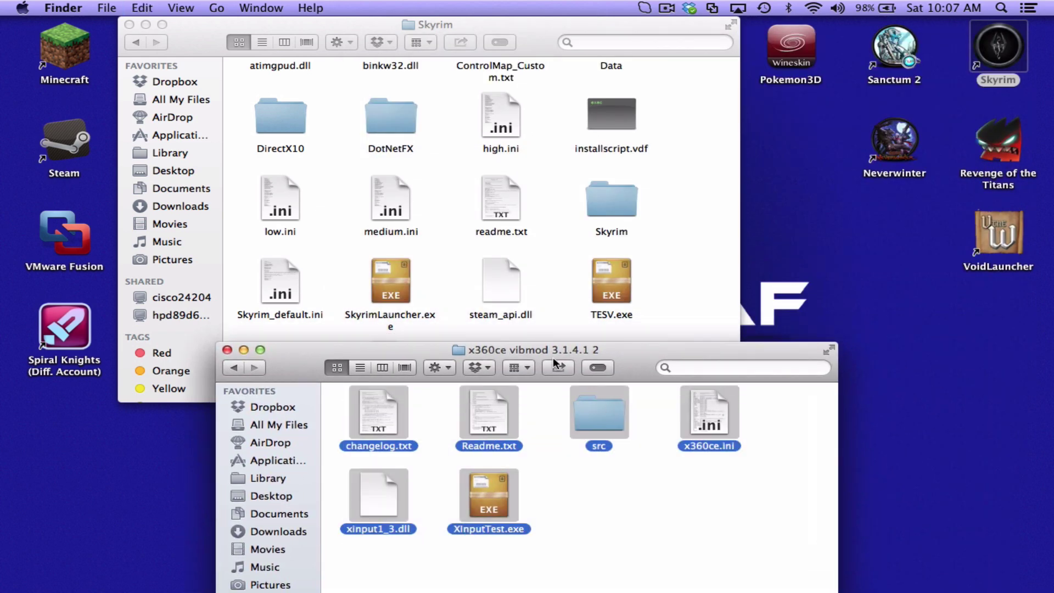
click(433, 307)
key(super+v)
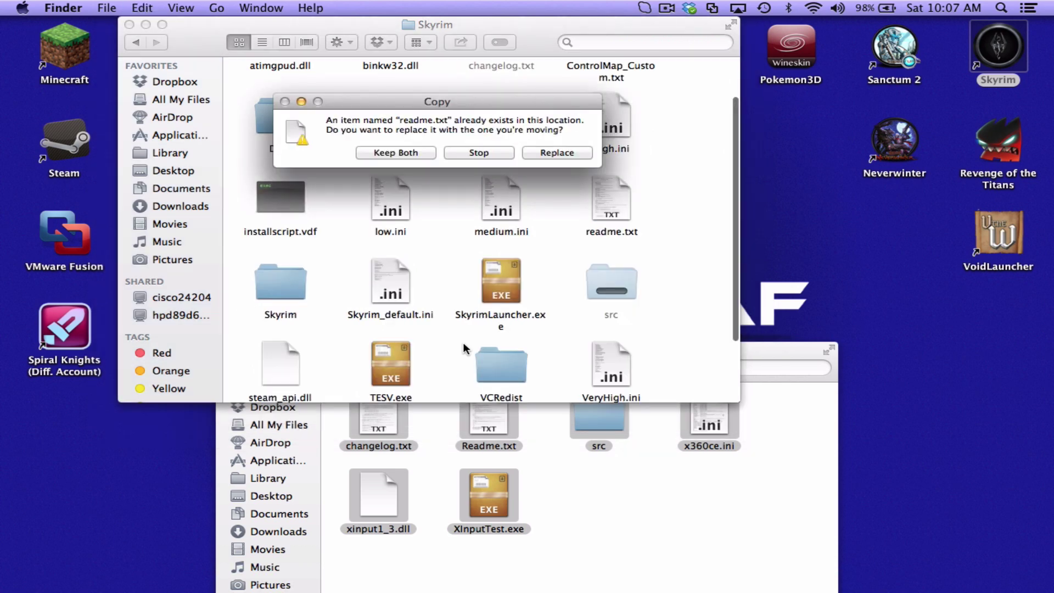
click(416, 154)
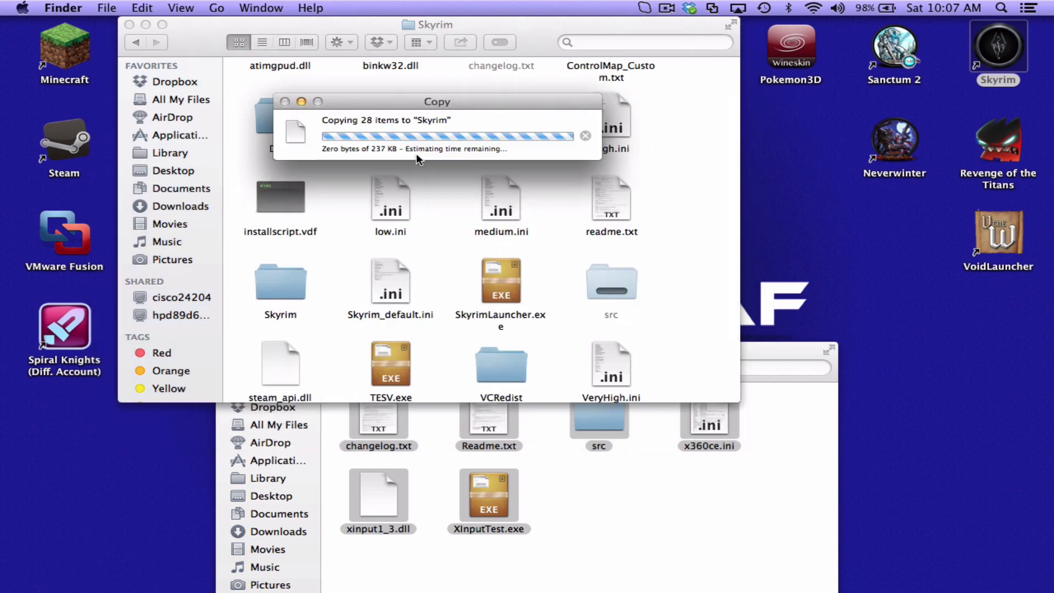
scroll(442, 265, down, 5)
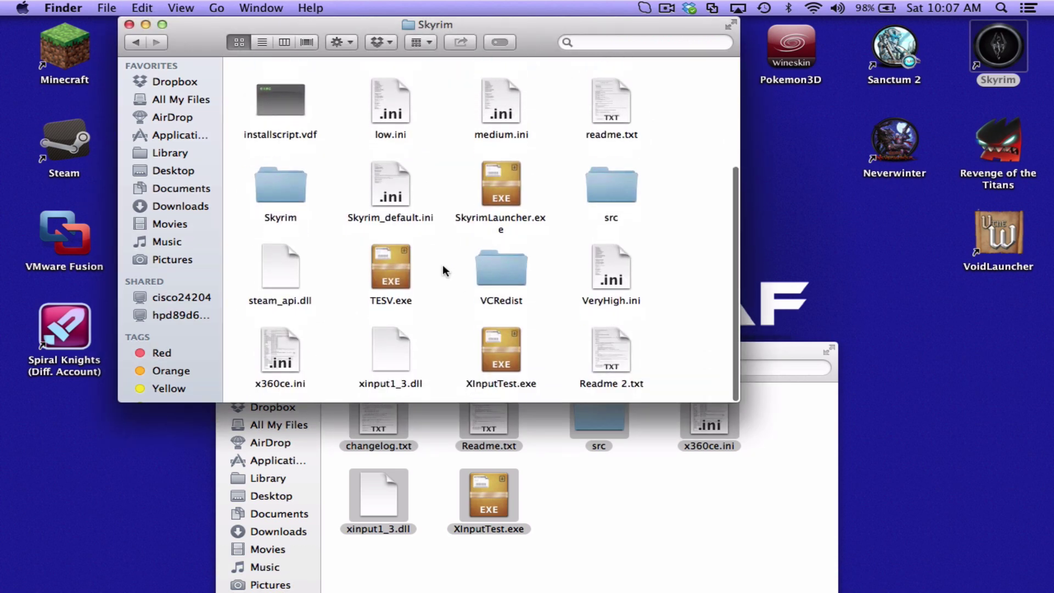
- Select and copy the posted Xbox 360 wireless controller config on the forum's first page
mouse_move(220, 574)
click(159, 568)
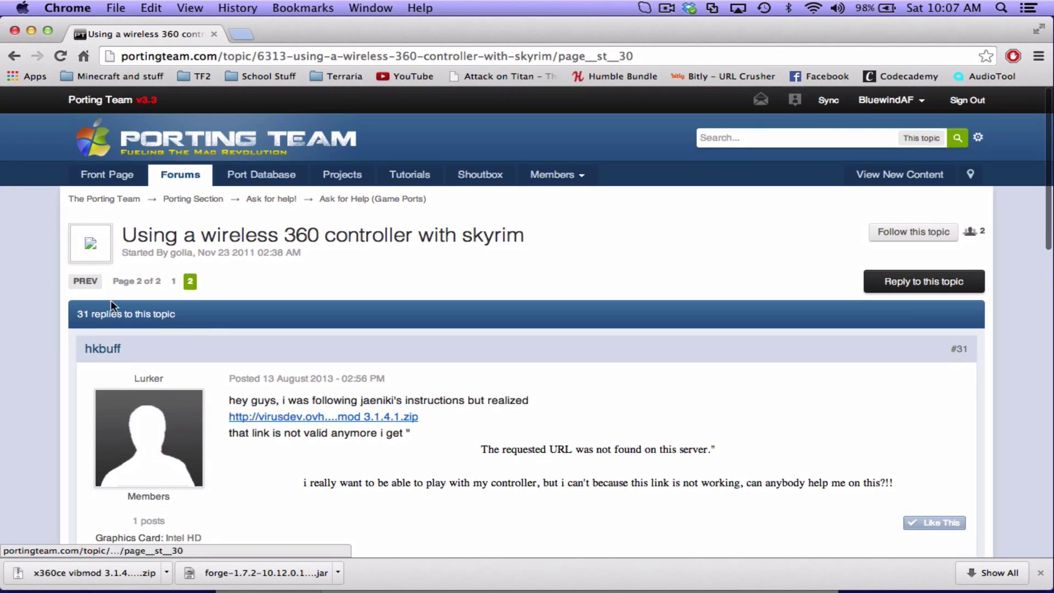
click(173, 283)
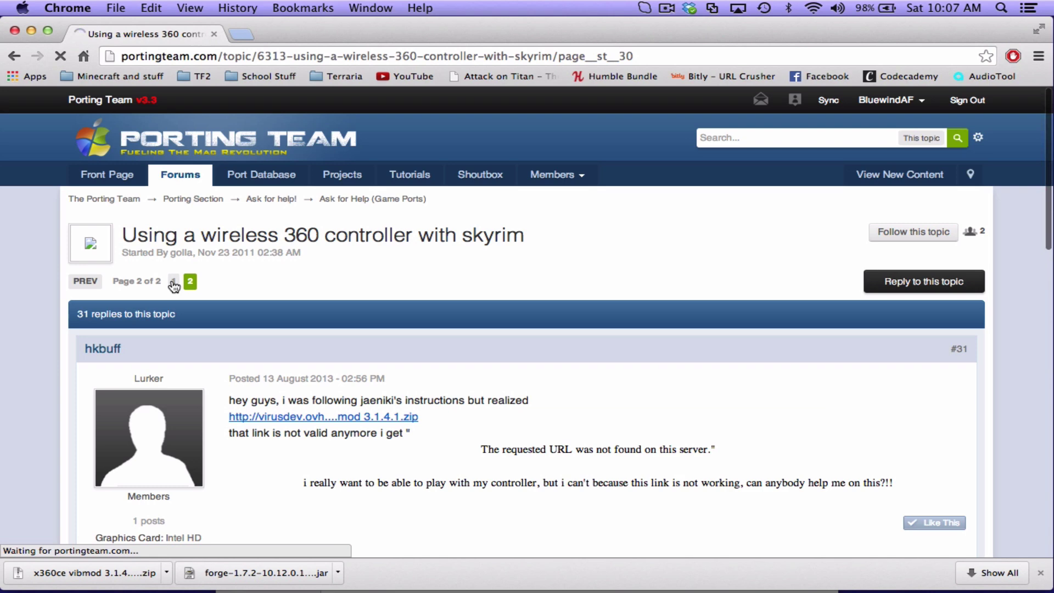
scroll(211, 338, down, 8)
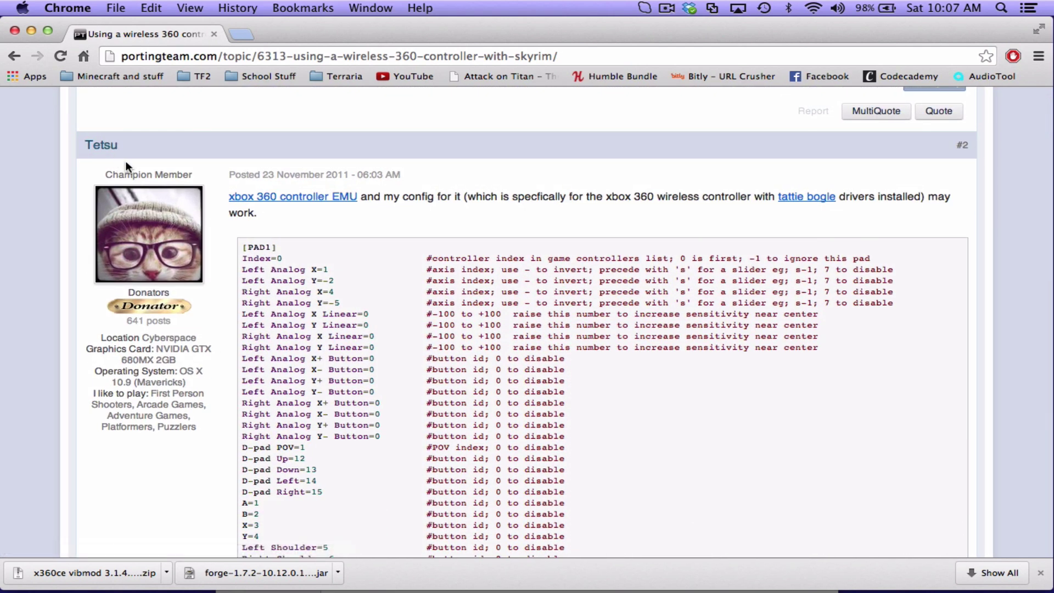
scroll(315, 223, down, 5)
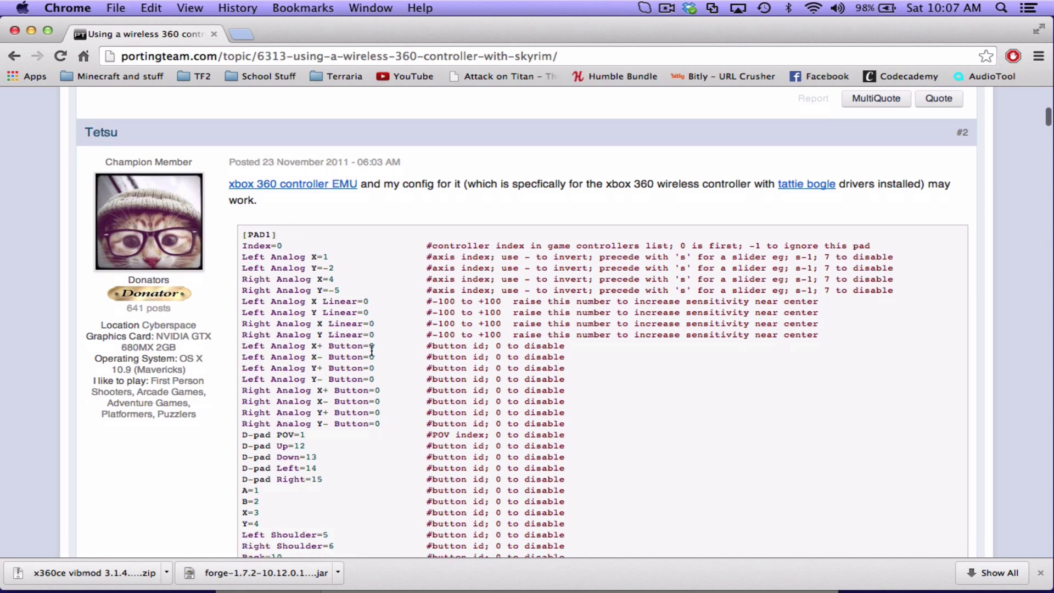
scroll(372, 350, right, 1)
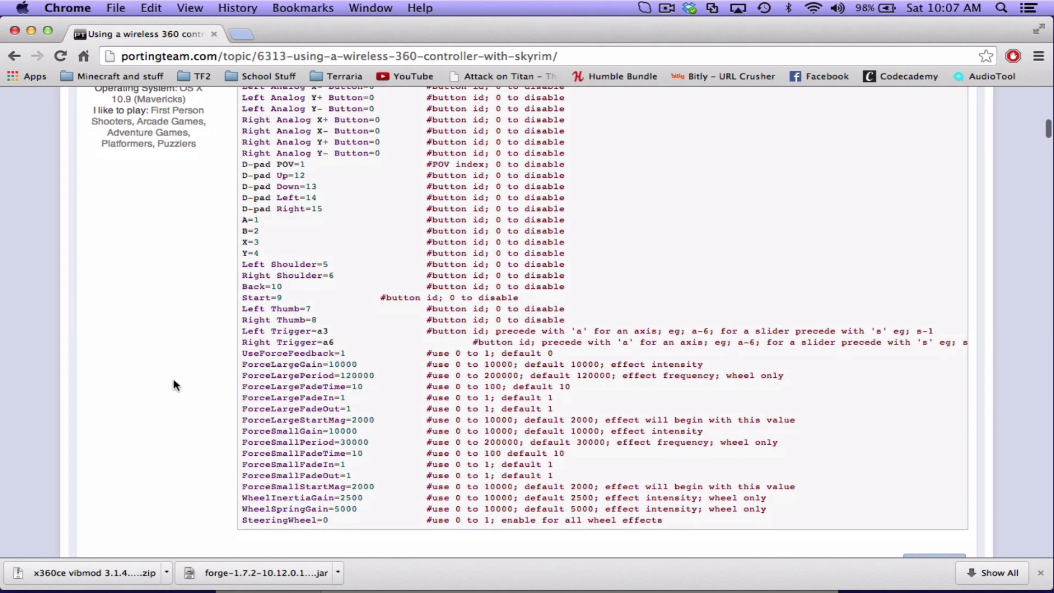
scroll(203, 330, up, 4)
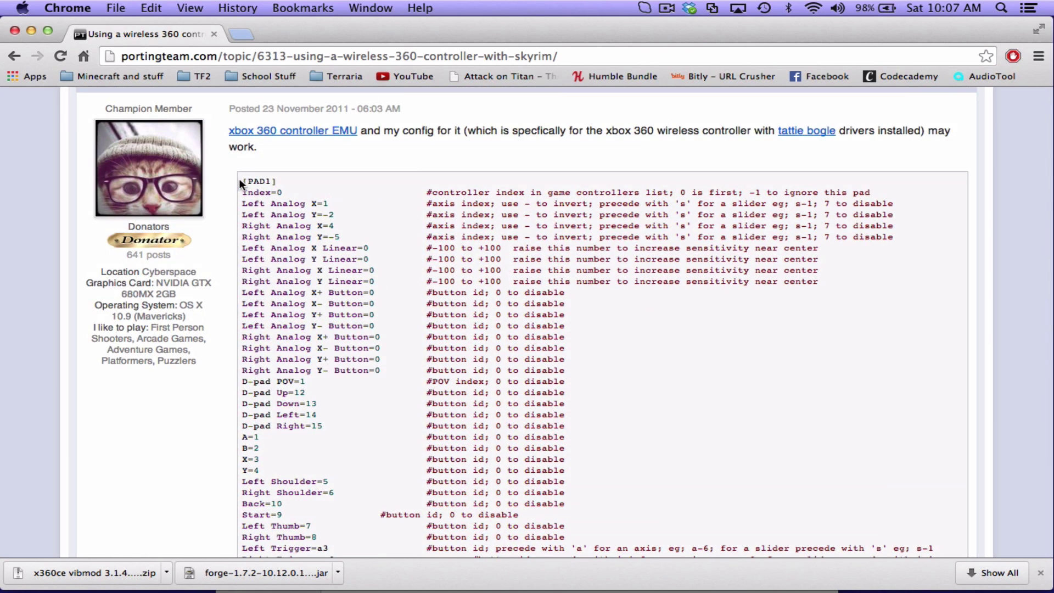
drag(242, 179, 697, 467)
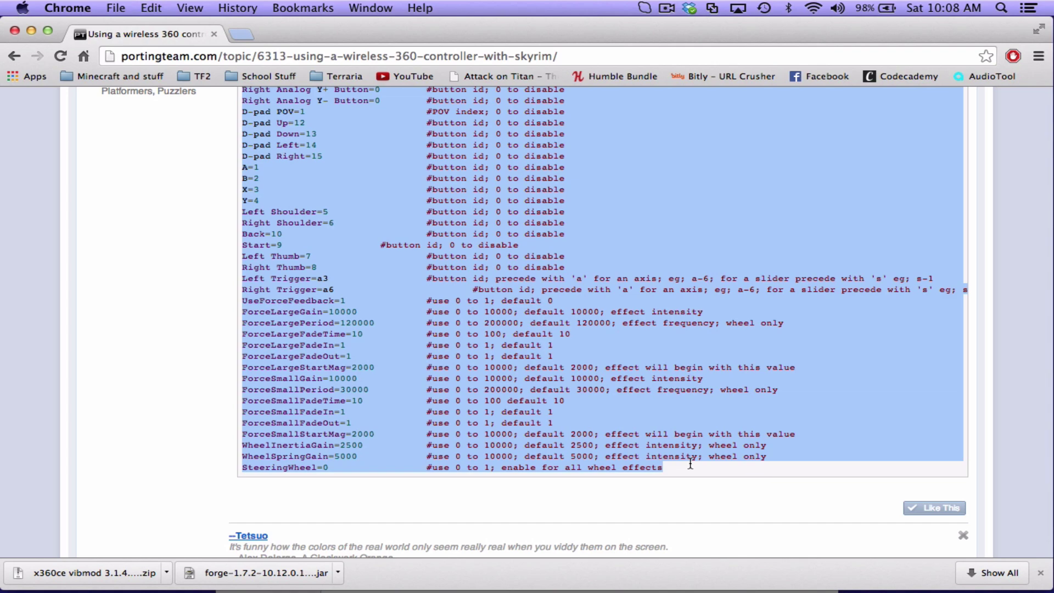
- Return to the forum page and spread out all open windows in Mission Control
key(ctrl+Right)
mouse_move(335, 576)
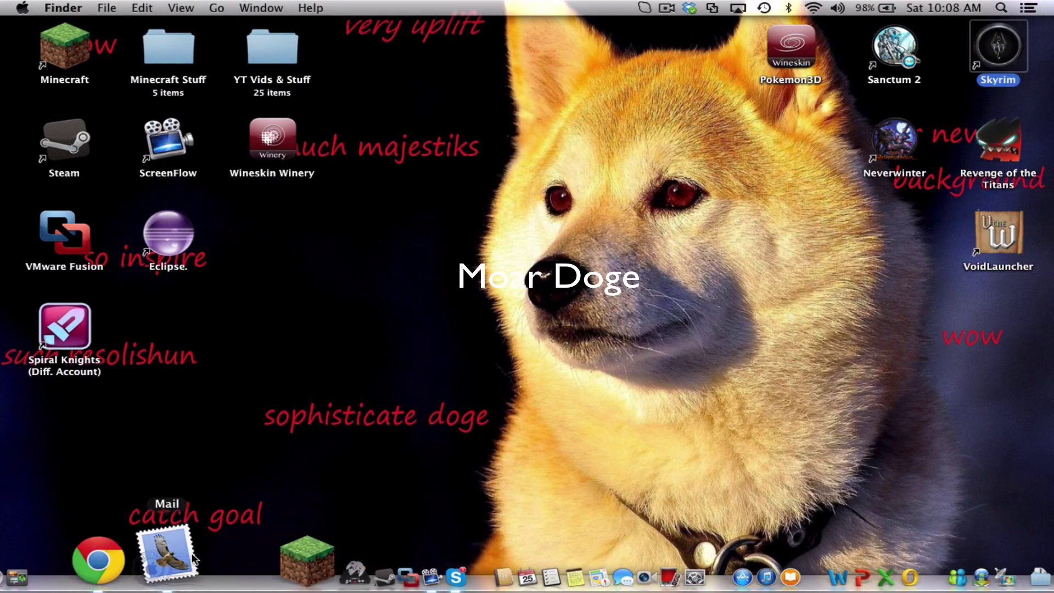
key(ctrl+Left)
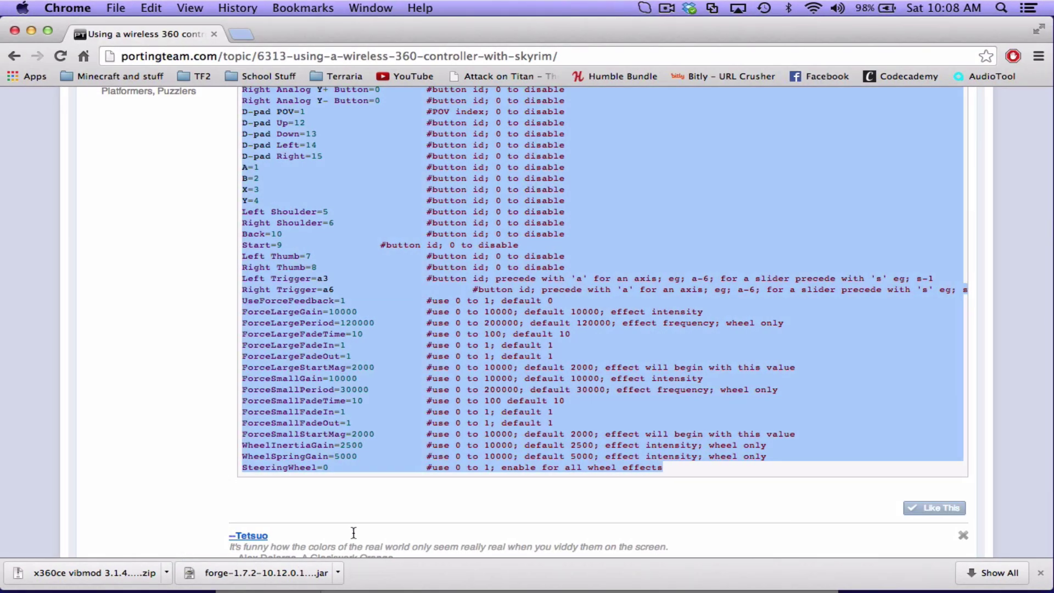
key(ctrl+Up)
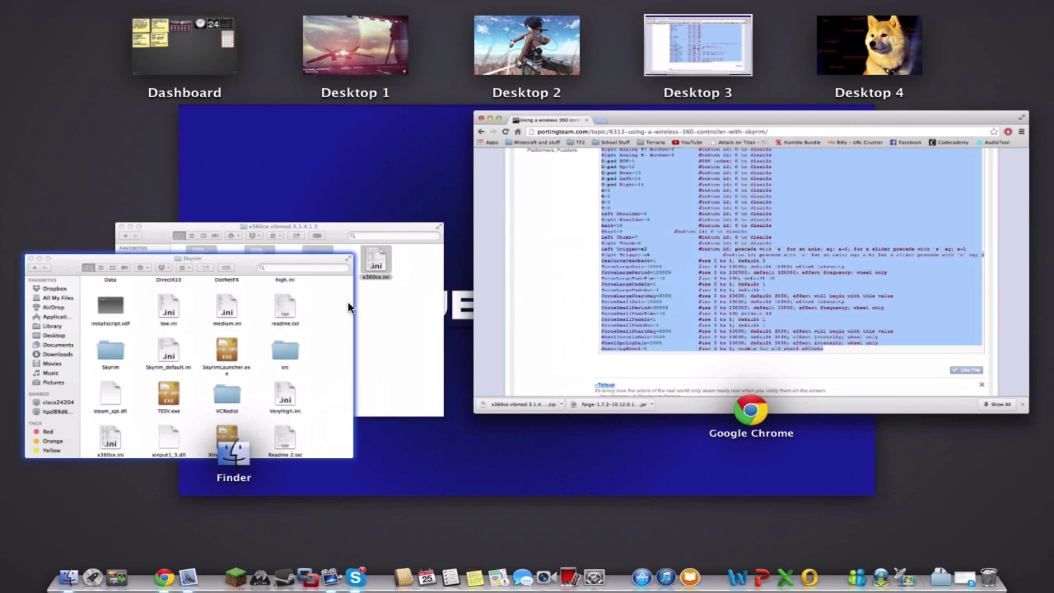
- Open x360ce.ini from the Skyrim folder in TextEdit
click(334, 301)
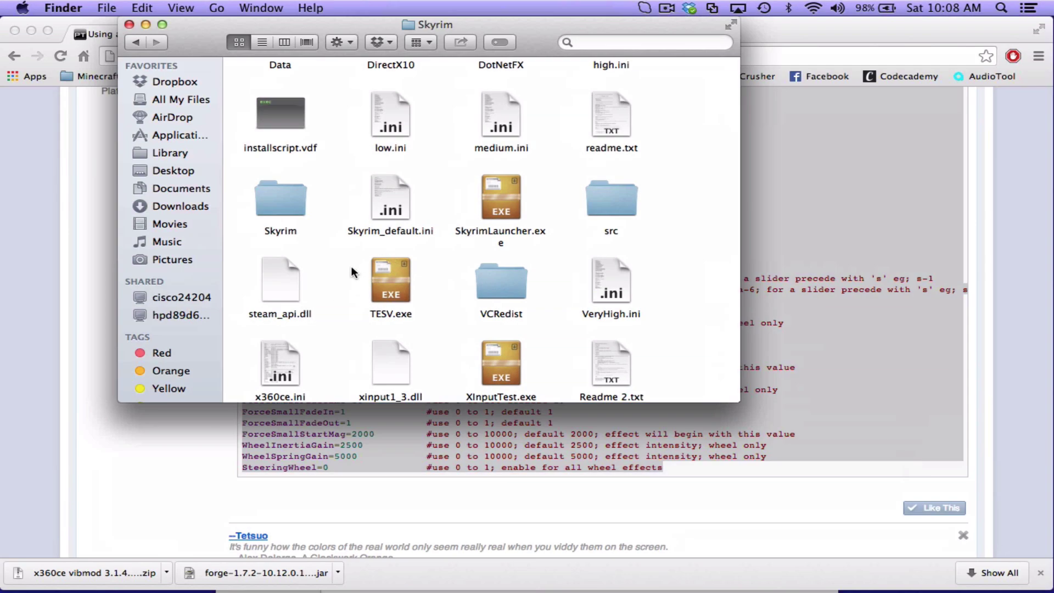
right_click(285, 366)
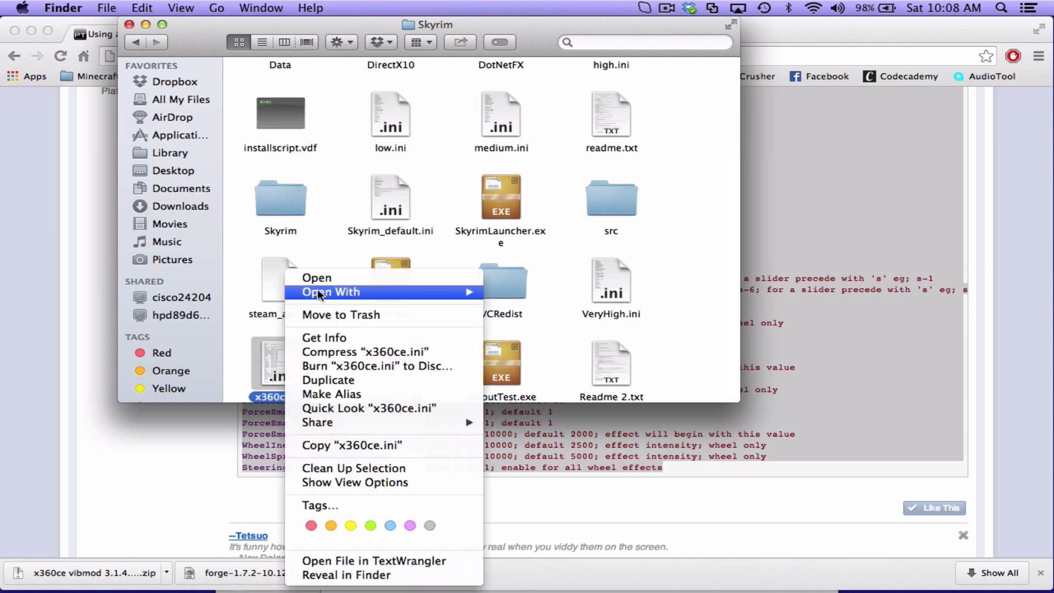
mouse_move(395, 293)
click(516, 341)
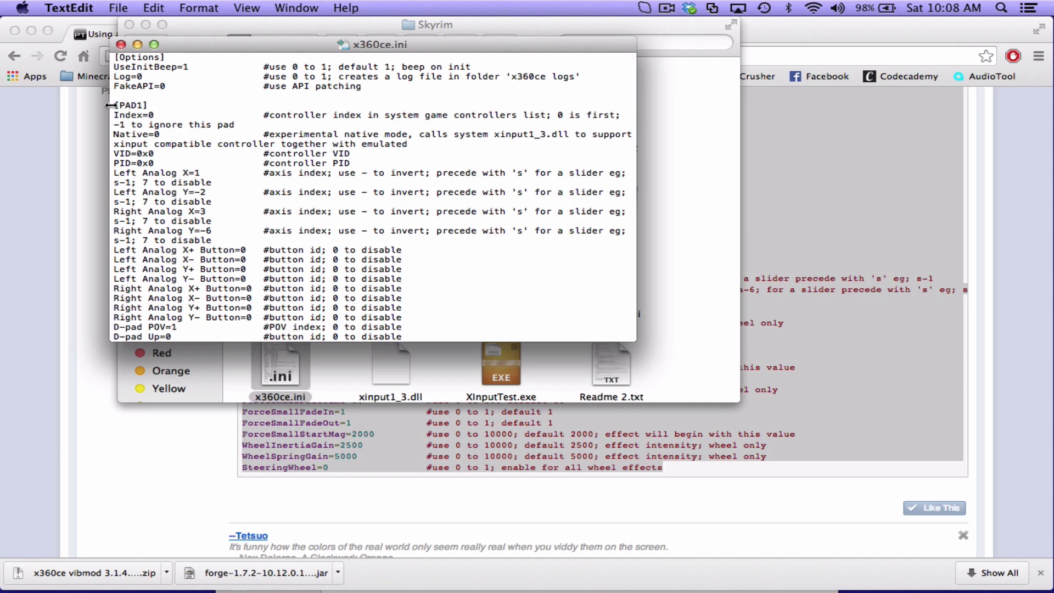
- Replace the old [PAD1] block with the pasted forum config, then save and close x360ce.ini
drag(114, 105, 415, 273)
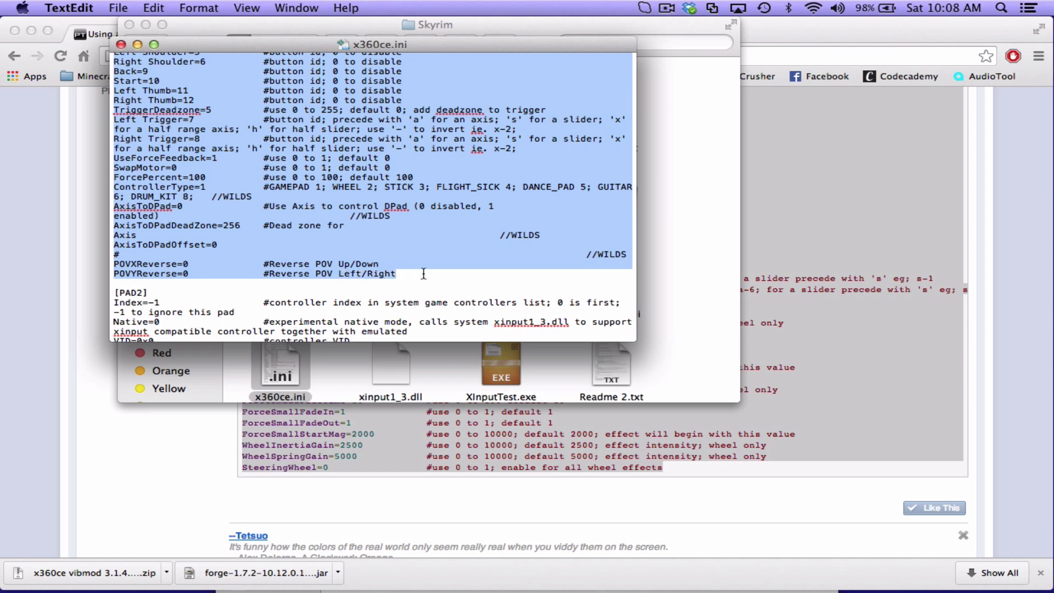
key(BackSpace)
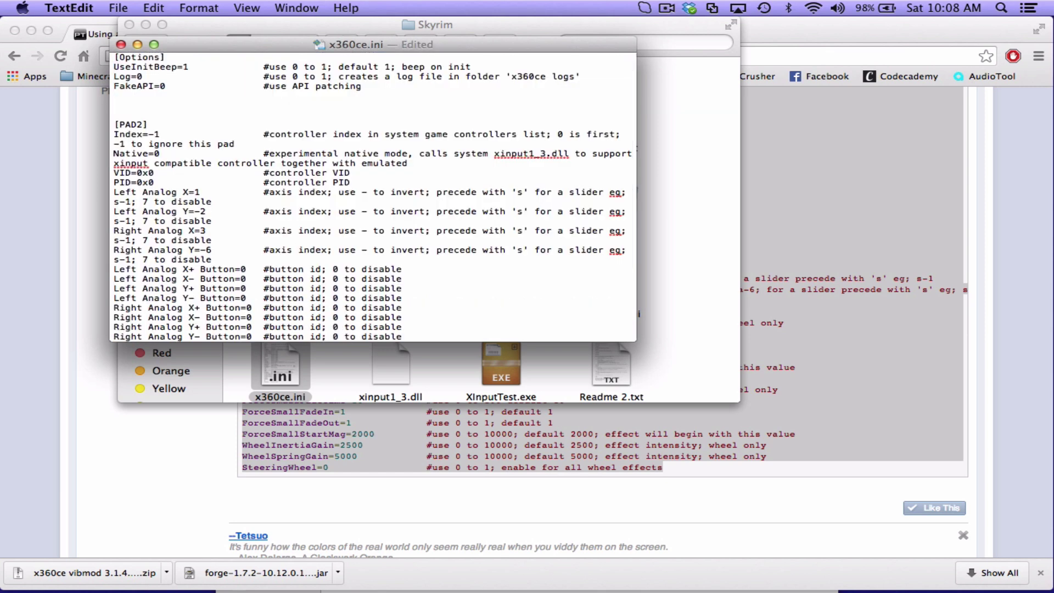
key(super+v)
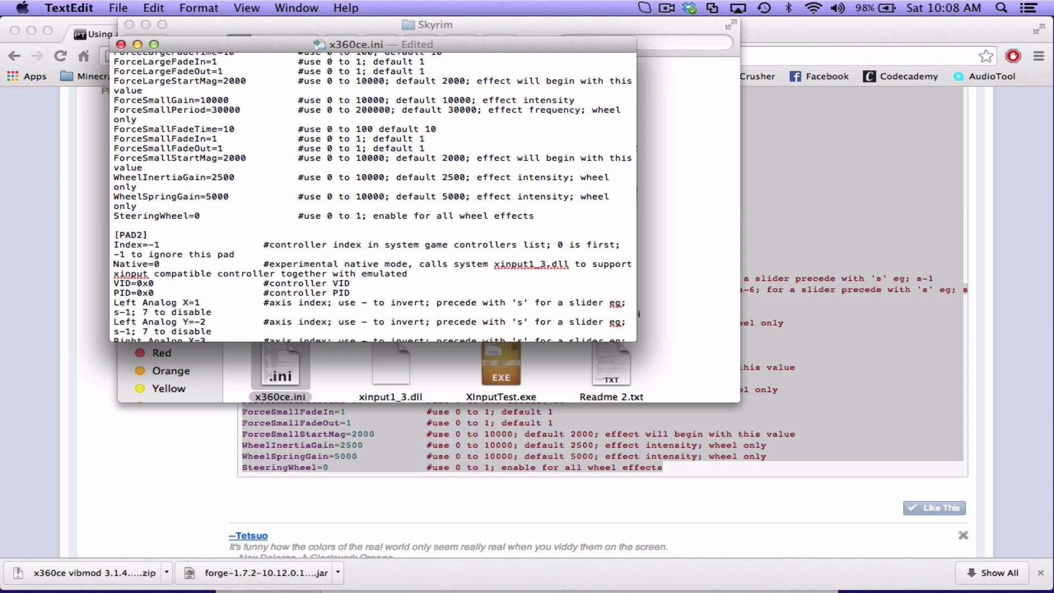
key(super+s)
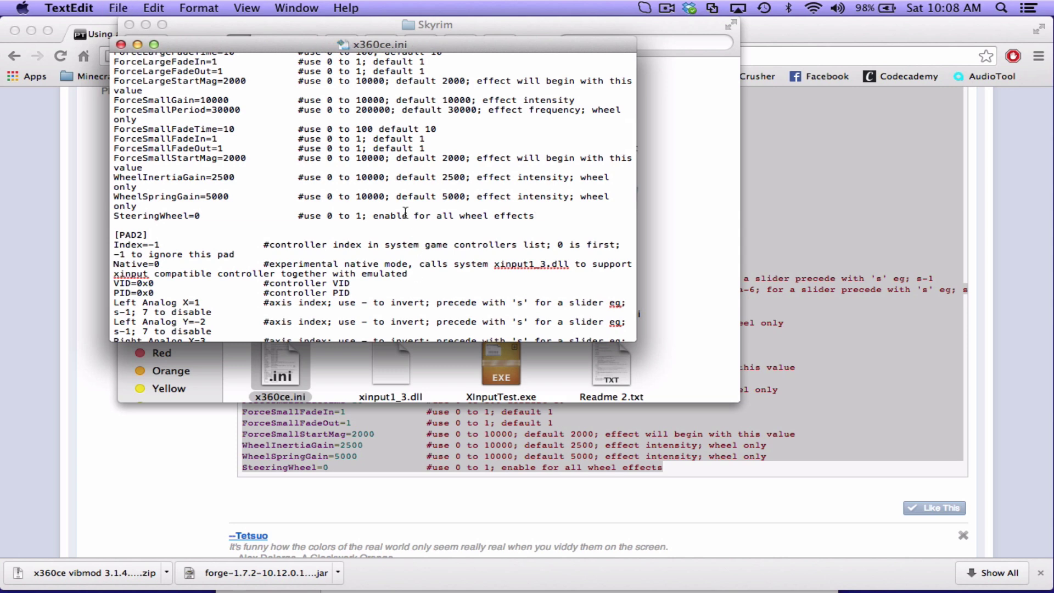
click(122, 46)
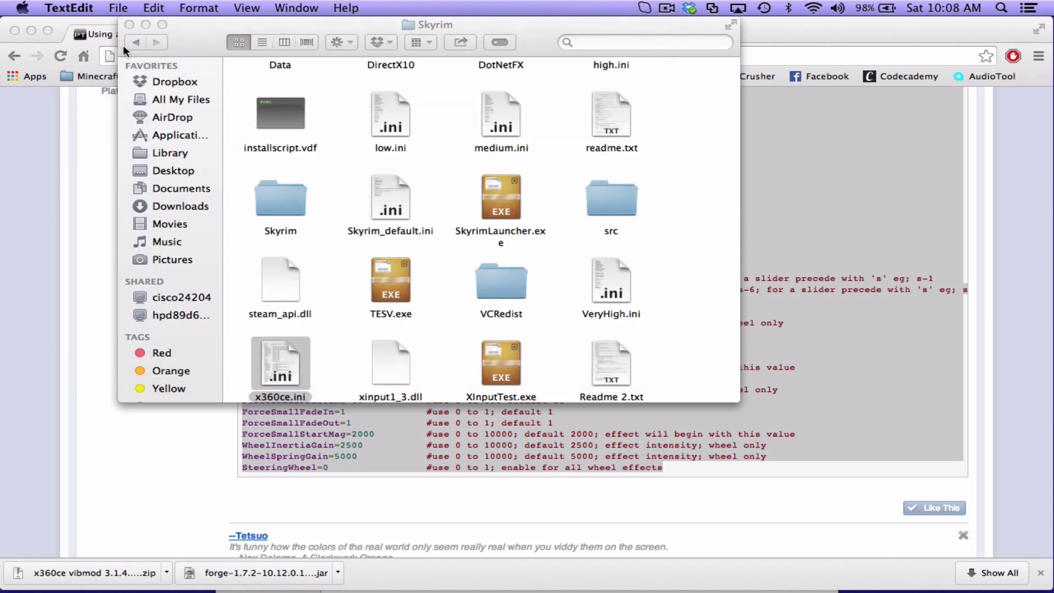
- Minimize Finder and Chrome, close the x360ce folder, and launch the Skyrim wrapper
click(145, 25)
click(31, 31)
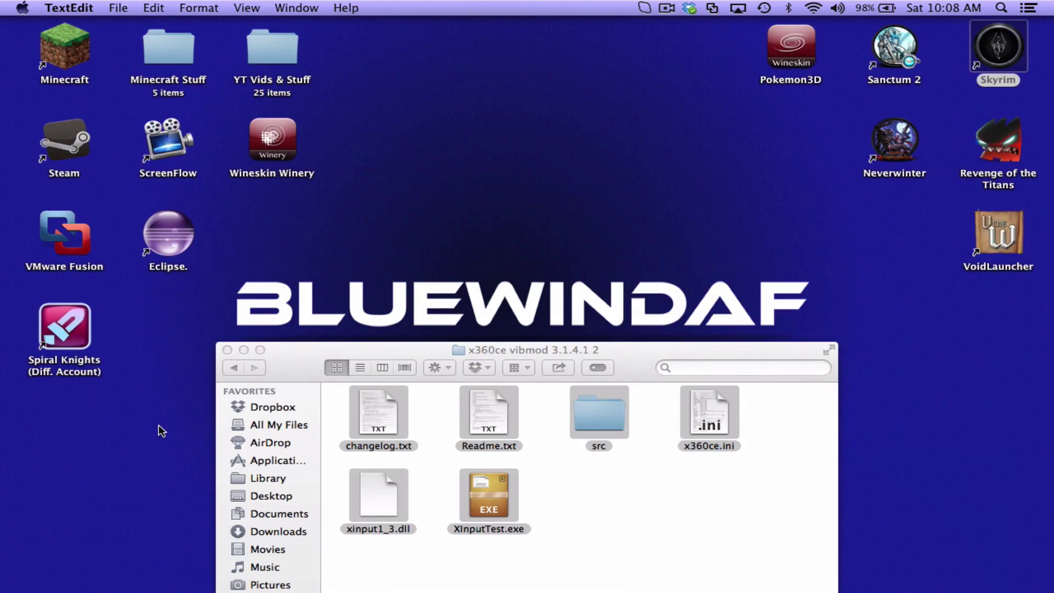
click(227, 350)
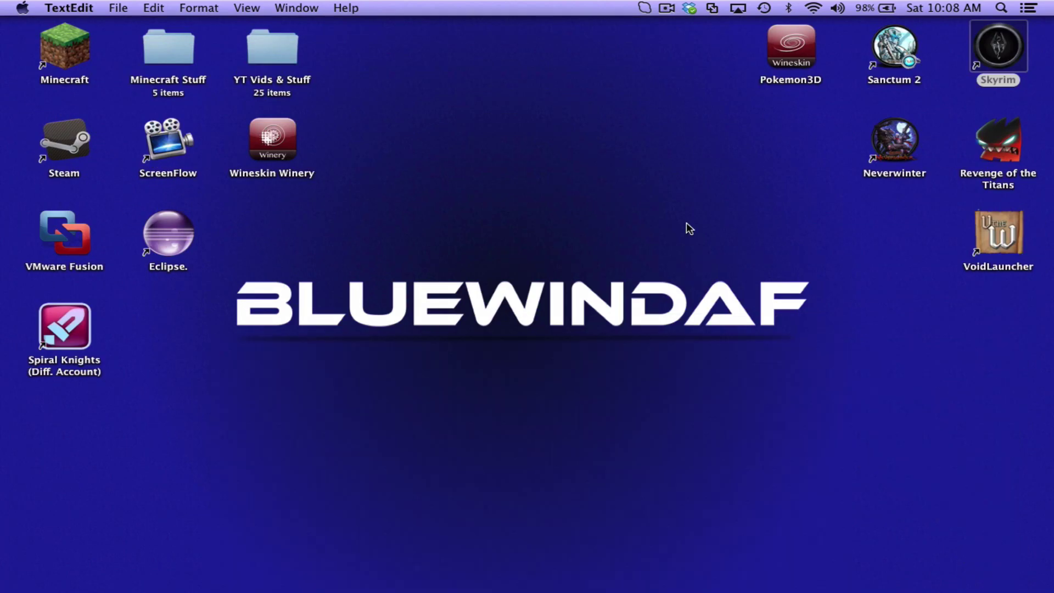
click(1002, 61)
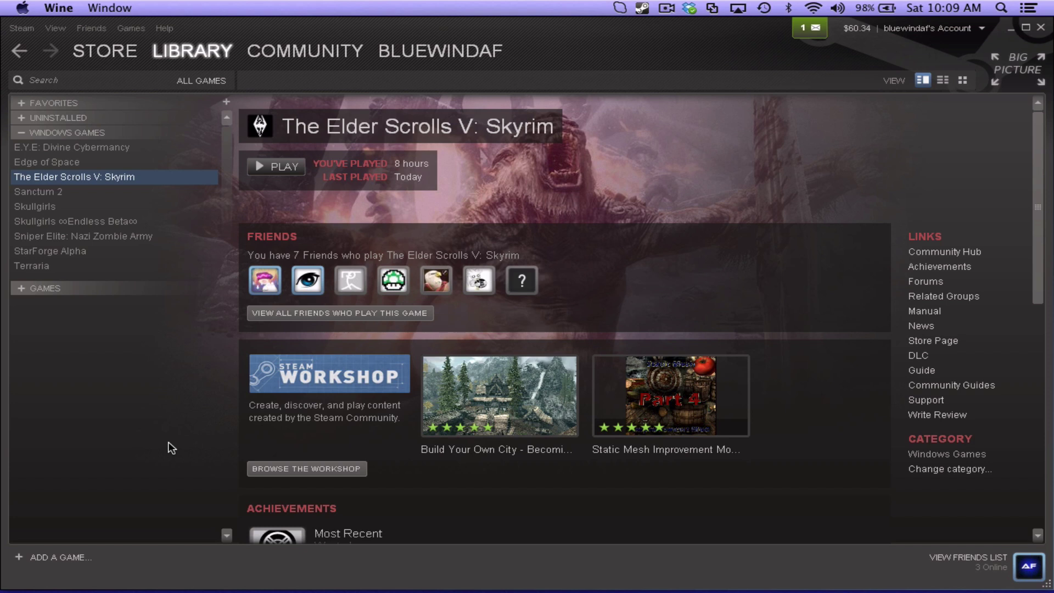
mouse_move(262, 554)
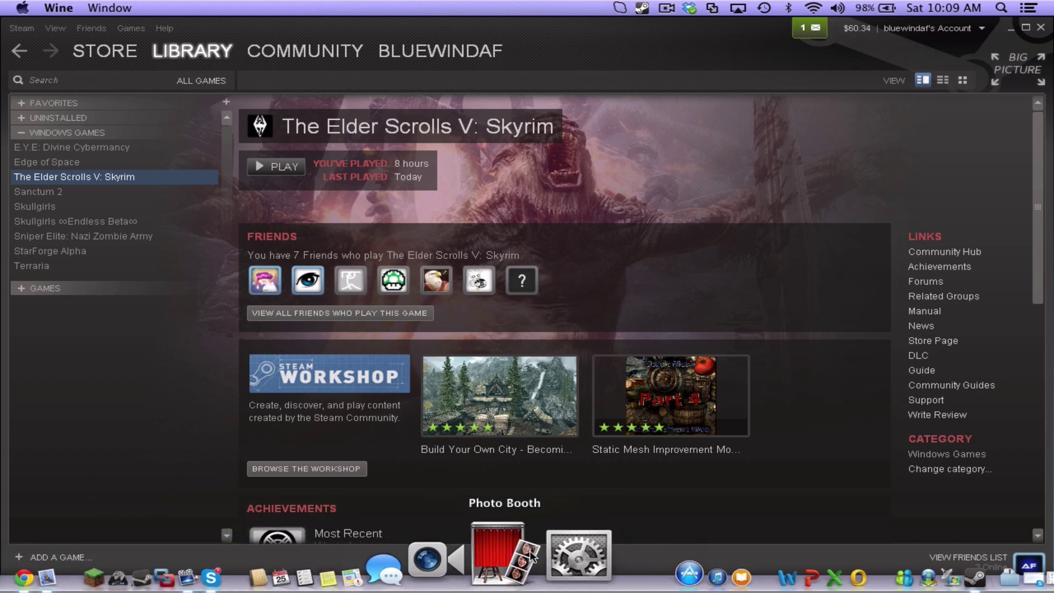
- Verify the wireless controller in the Xbox 360 Controllers pane, then start Skyrim from Steam
click(546, 555)
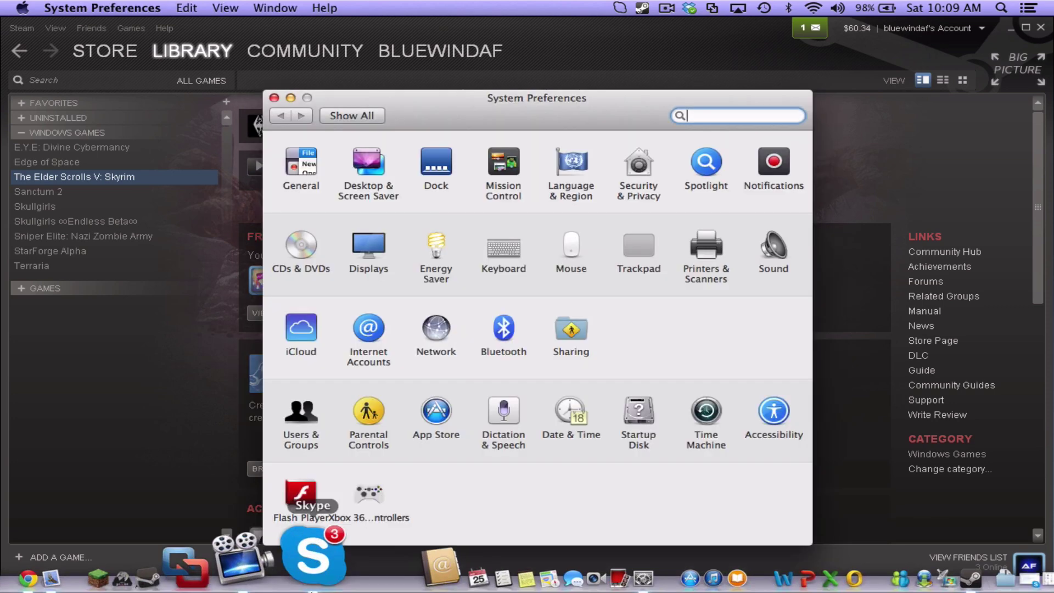
click(369, 494)
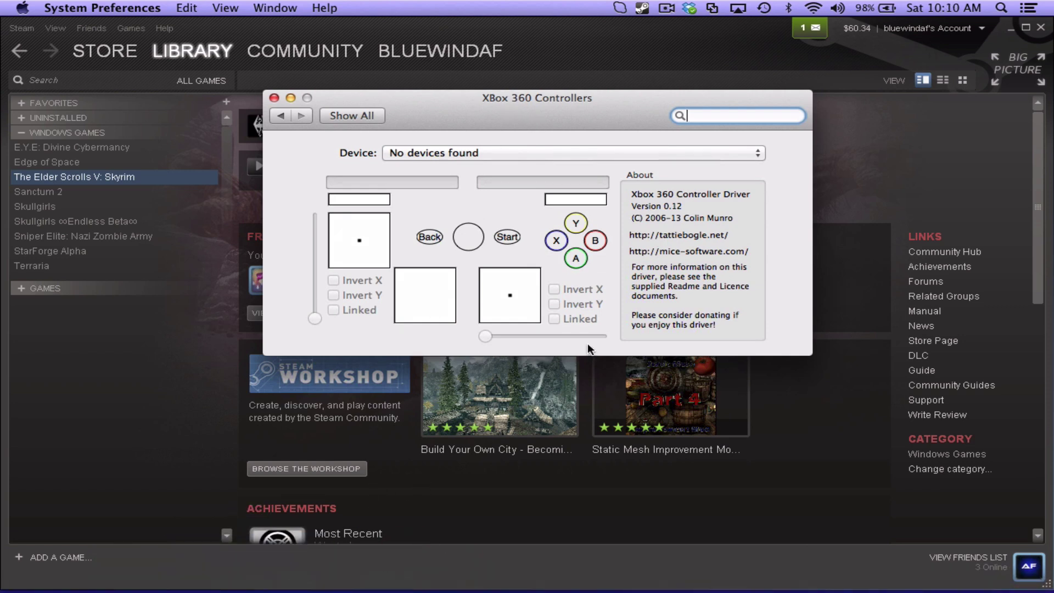
drag(656, 235, 726, 235)
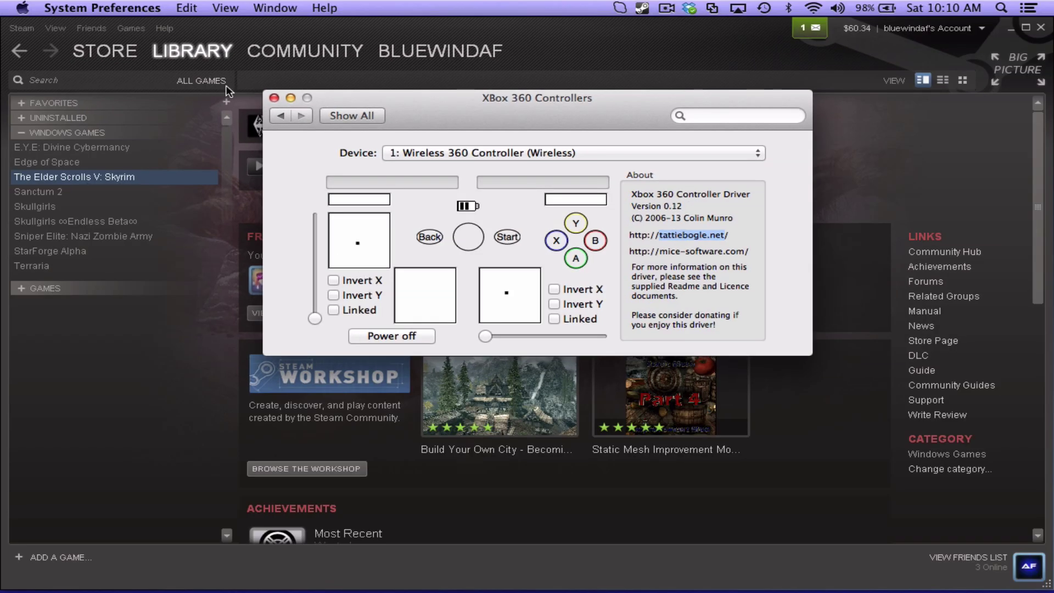
click(274, 98)
click(267, 167)
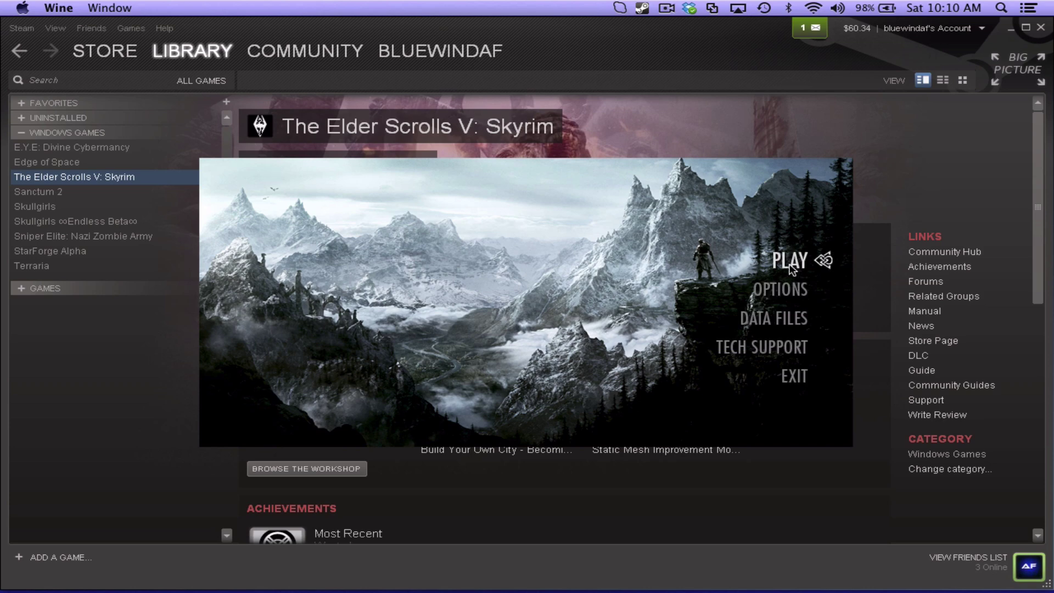
- Choose Play in the Skyrim launcher to reach the game's main menu
click(791, 266)
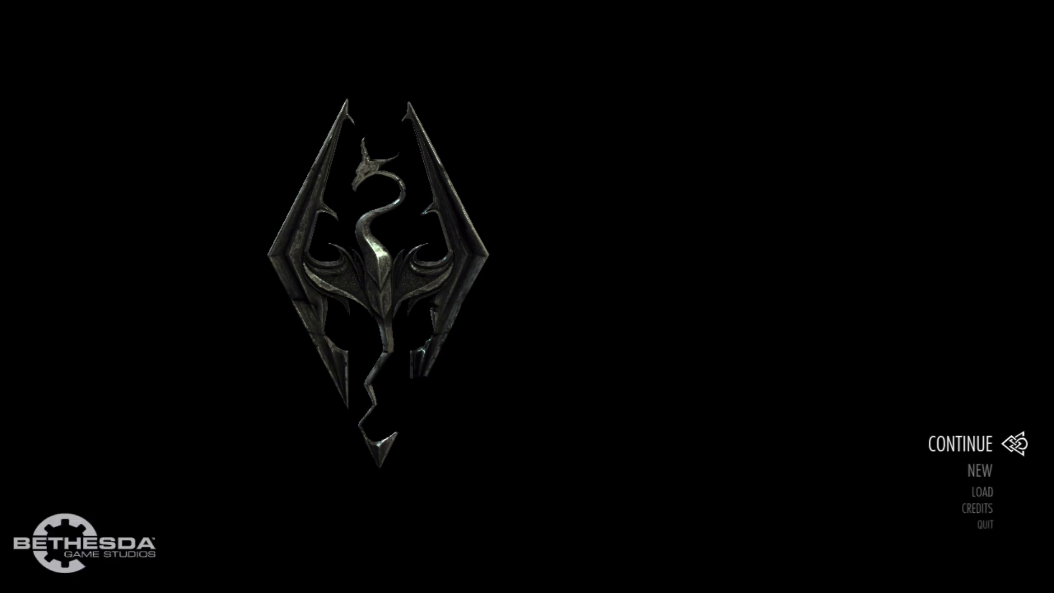
- Cycle through the Skyrim main menu with the D-pad, then choose CONTINUE and confirm Yes
key(Down)
key(Up)
key(Down)
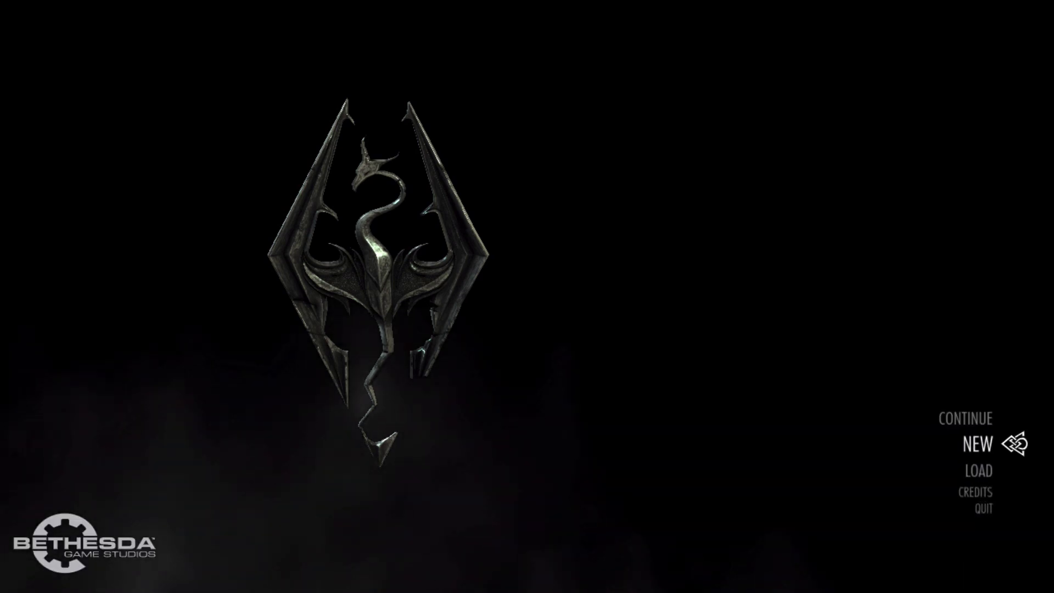
key(Down)
key(Down)
key(Up)
key(Up)
key(Up)
key(Return)
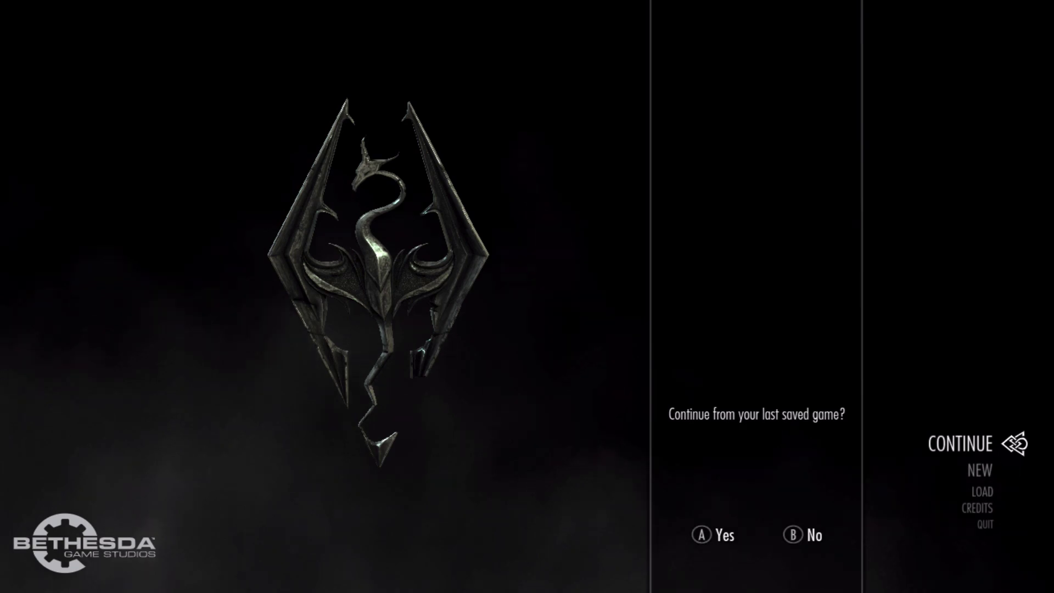
key(Return)
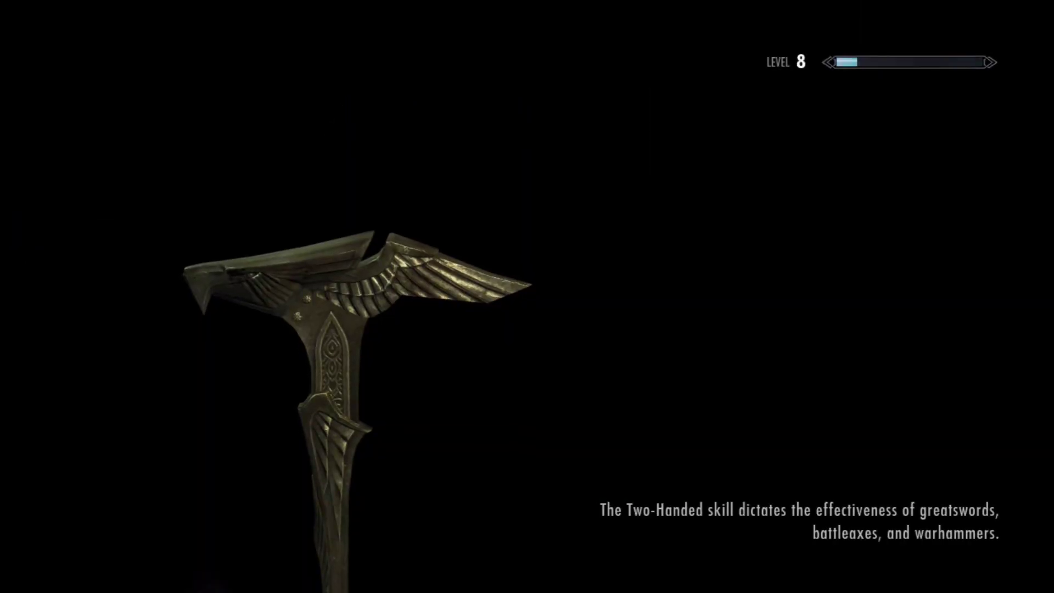